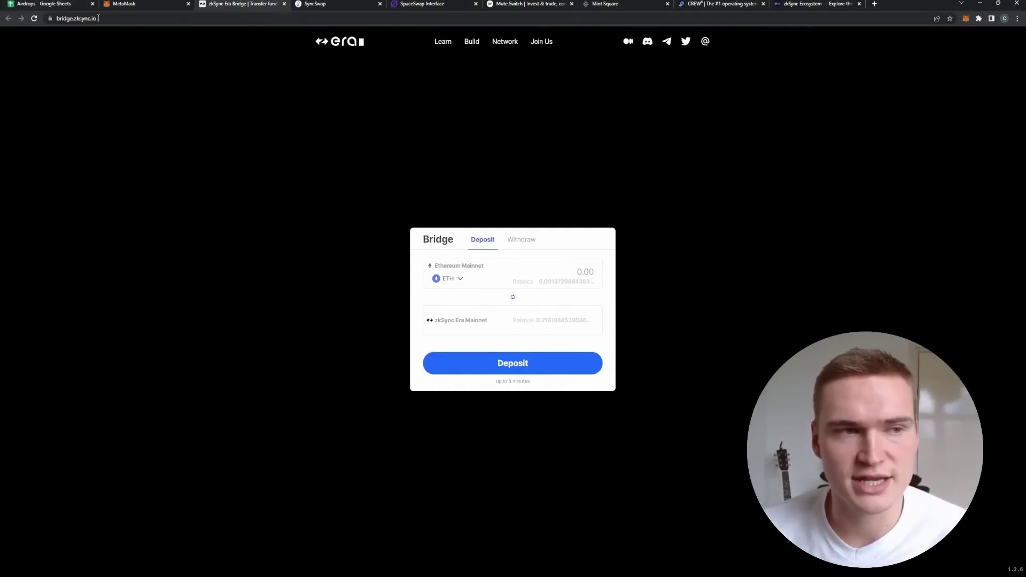
pyautogui.hotkey('ctrl', '+')
pyautogui.hotkey('ctrl', '+')
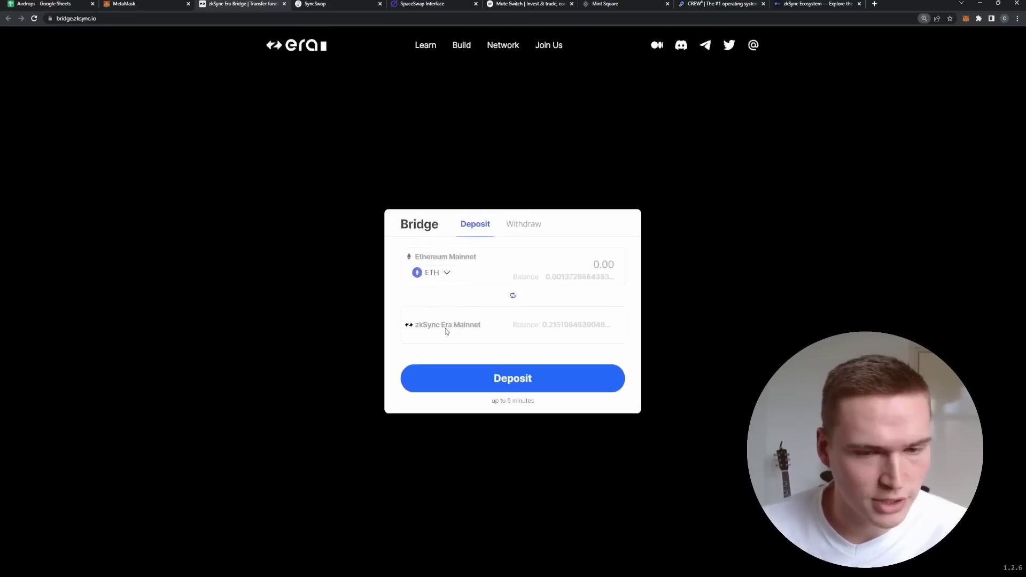
pyautogui.hotkey('ctrl', '-')
pyautogui.hotkey('ctrl', '-')
pyautogui.hotkey('ctrl', '+')
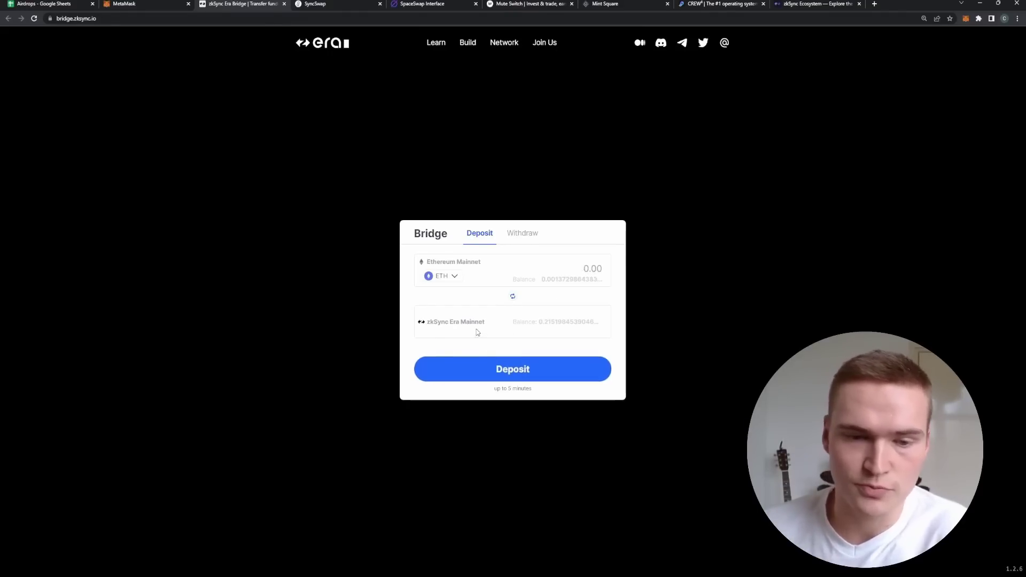
pyautogui.click(534, 362)
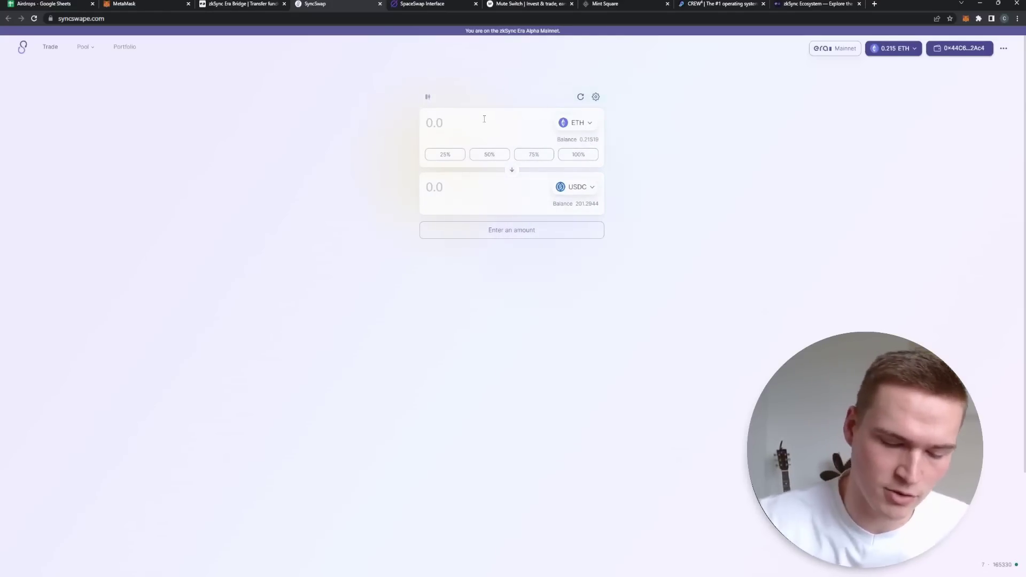
# Enter 0.1 ETH to swap, keeping USDC as the output token, and check both dollar values
pyautogui.write('0.1')
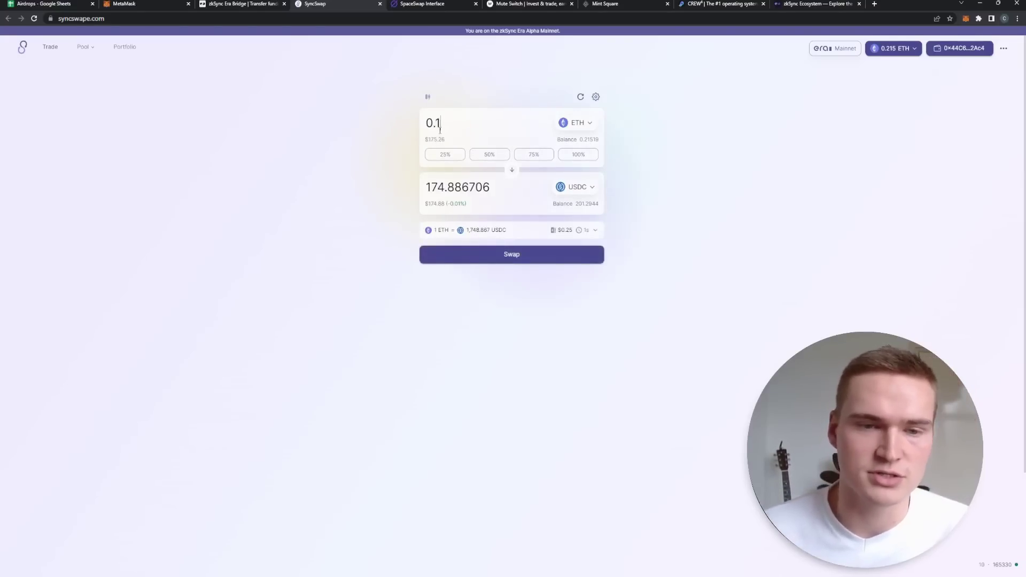
pyautogui.click(583, 190)
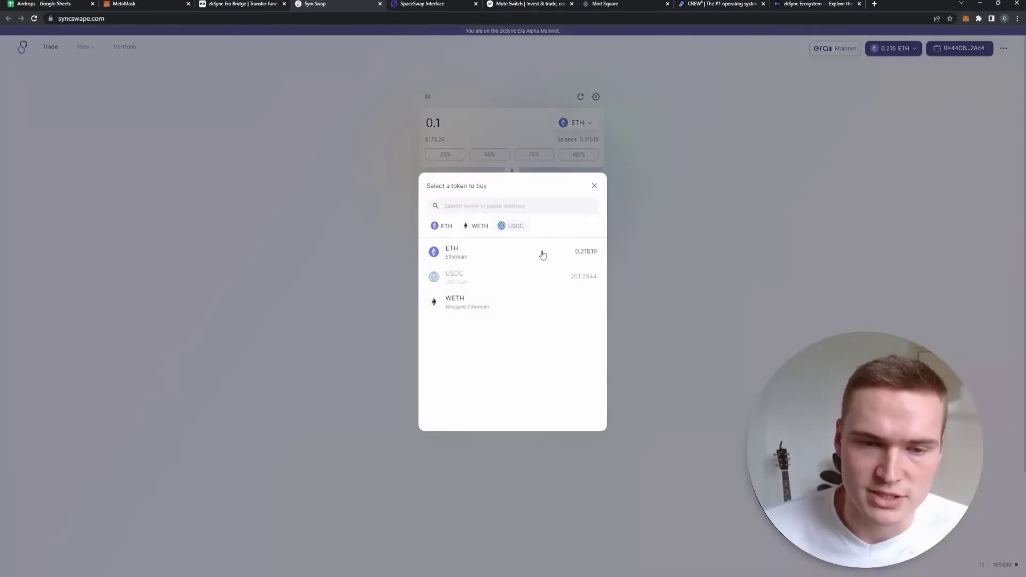
pyautogui.click(648, 271)
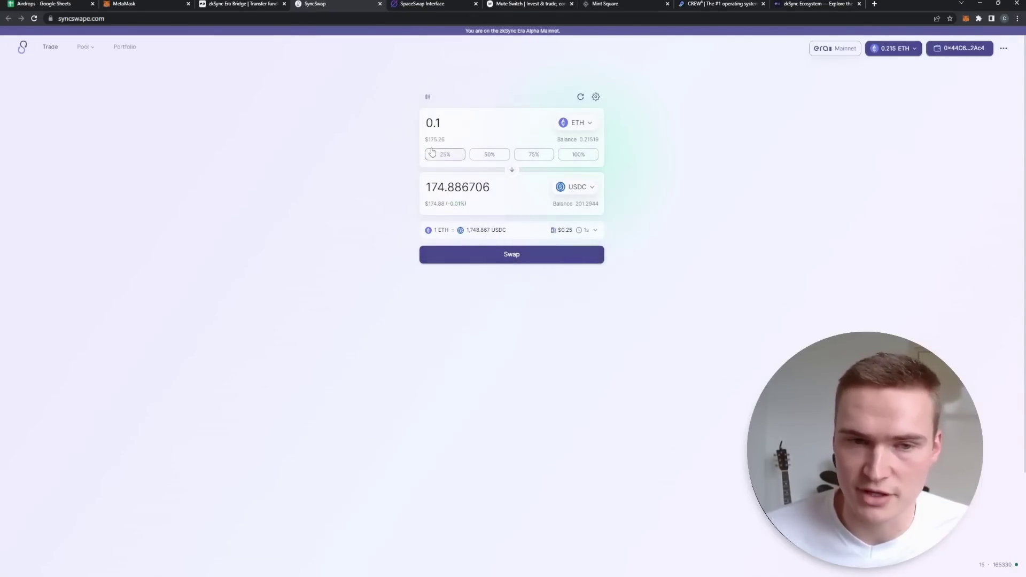
pyautogui.moveTo(428, 140); pyautogui.dragTo(446, 143)
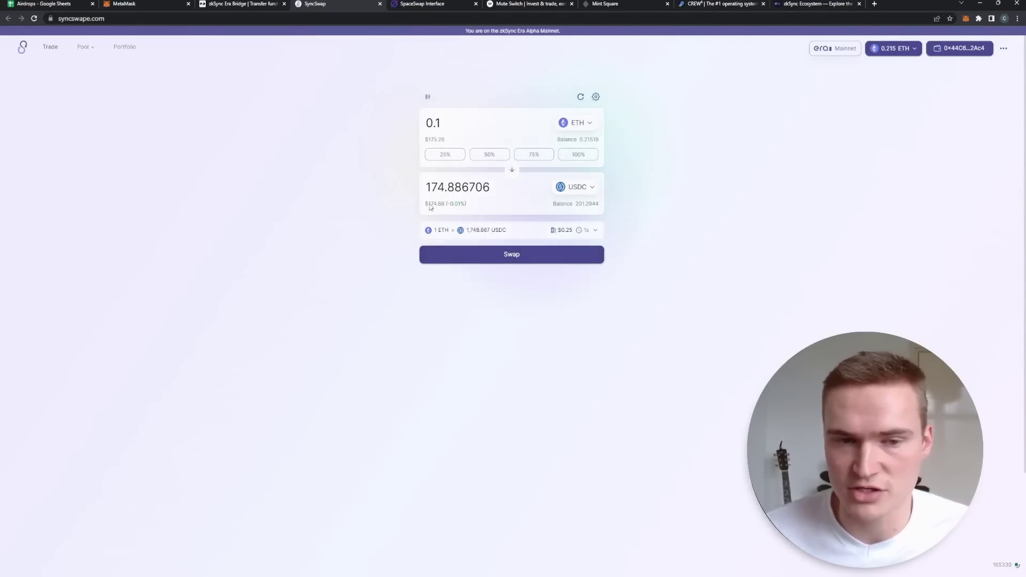
pyautogui.moveTo(426, 204); pyautogui.dragTo(442, 208)
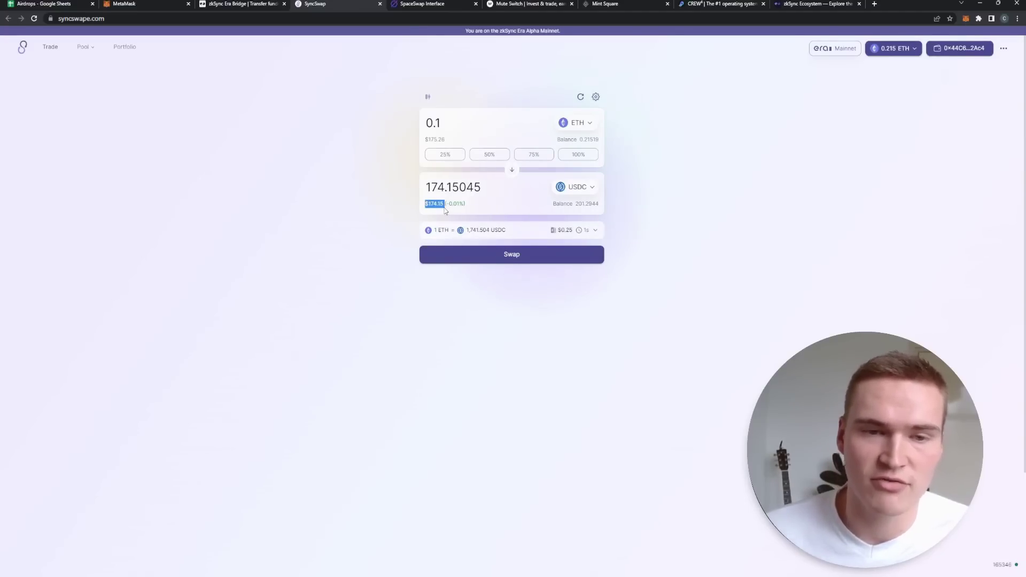
pyautogui.click(444, 211)
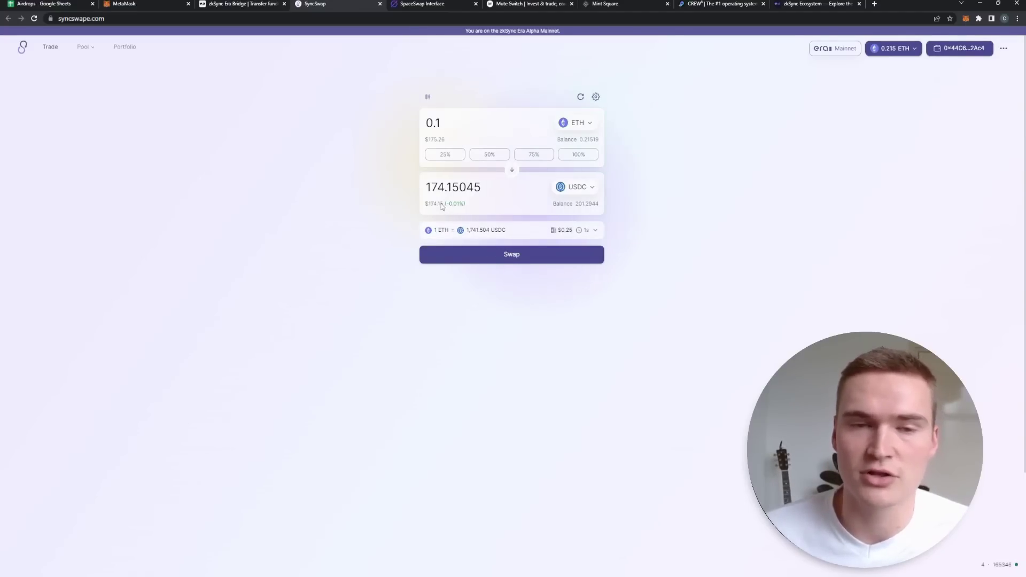
# Swap the 0.1 ETH for 174.15045 USDC, approving it in MetaMask
pyautogui.click(538, 260)
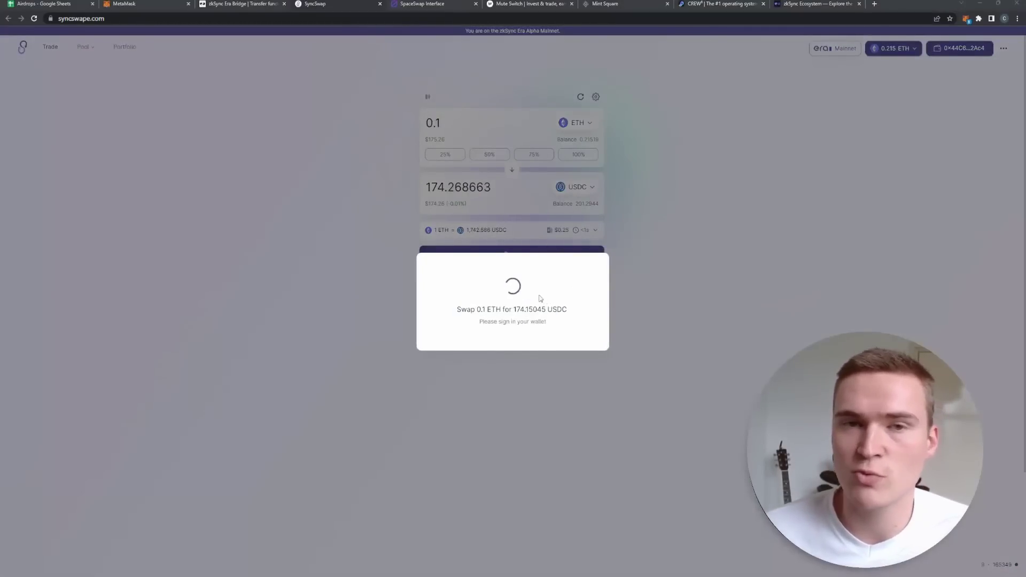
pyautogui.click(979, 242)
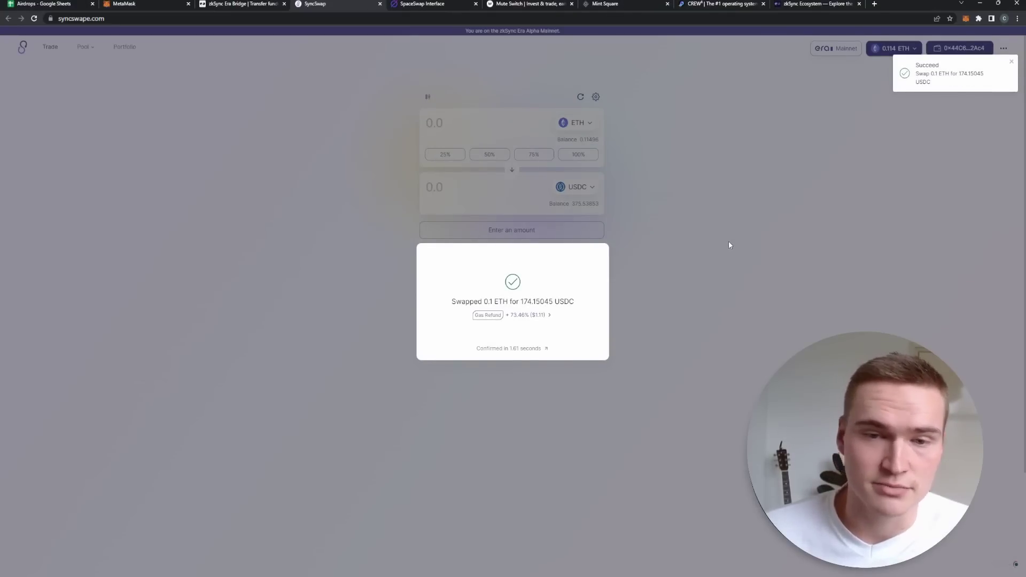
pyautogui.click(671, 236)
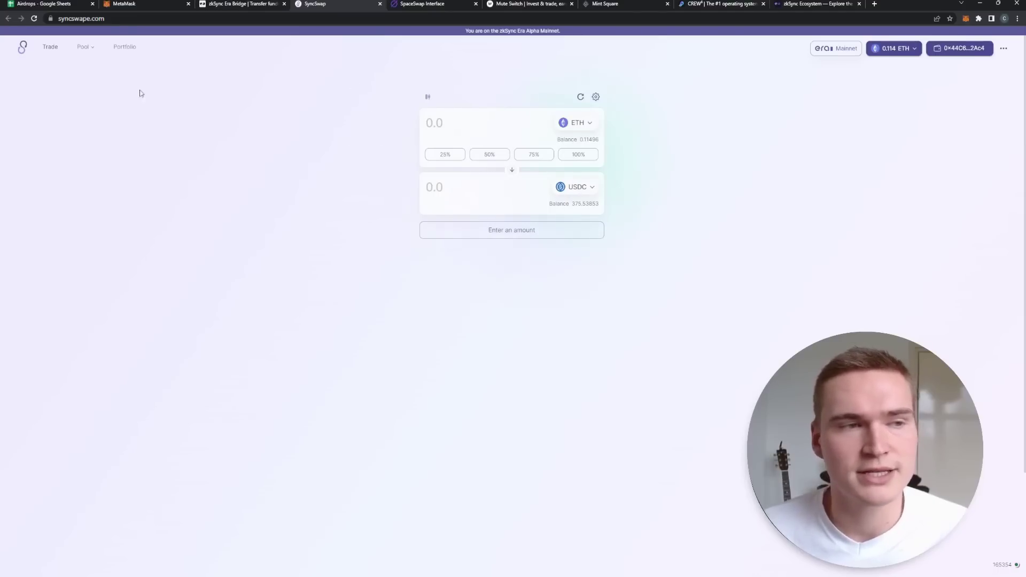
pyautogui.click(84, 47)
# Open the USDC/ETH pool's deposit page, glancing at the current position
pyautogui.click(98, 71)
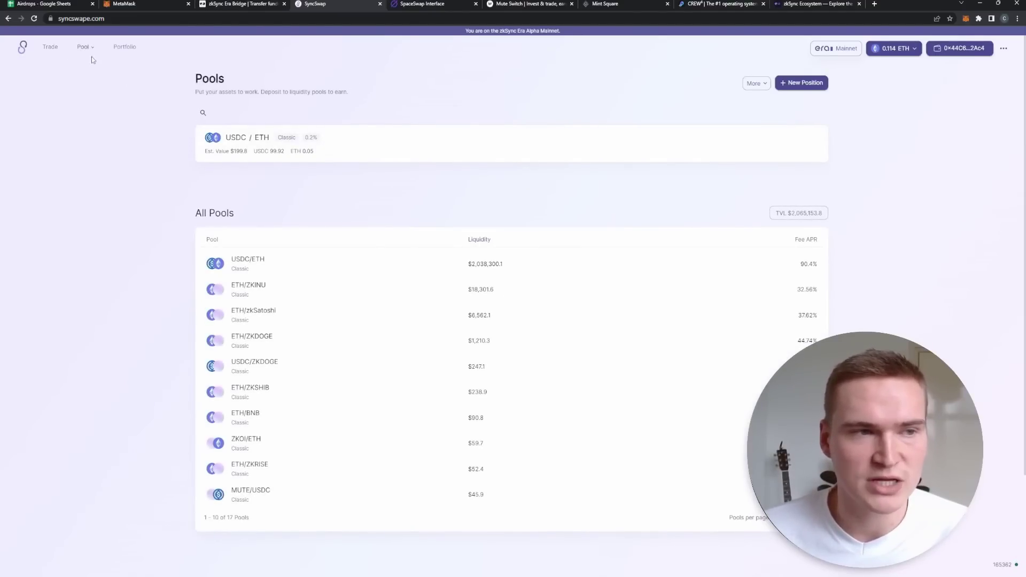
pyautogui.click(262, 264)
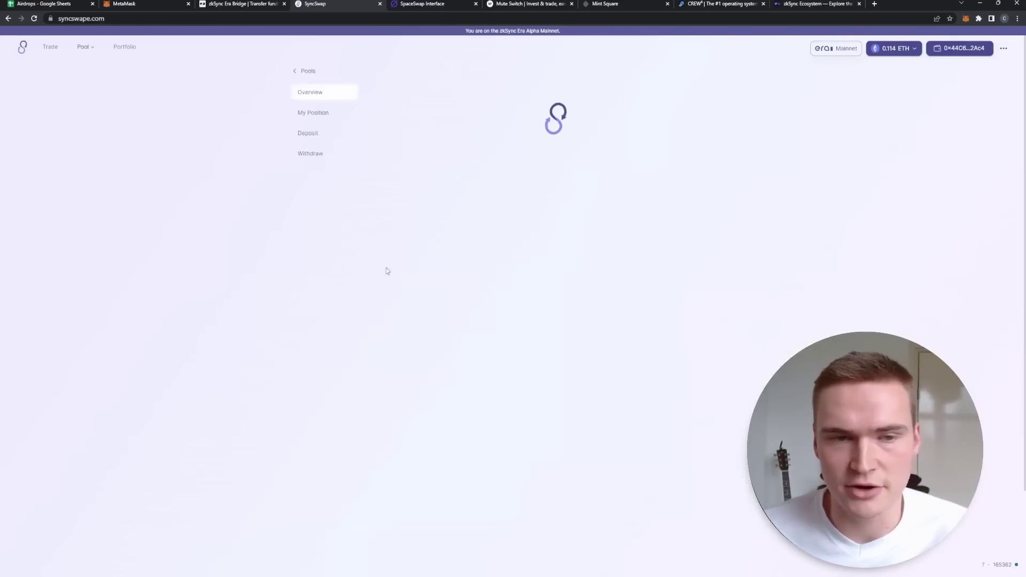
pyautogui.click(317, 134)
pyautogui.click(325, 114)
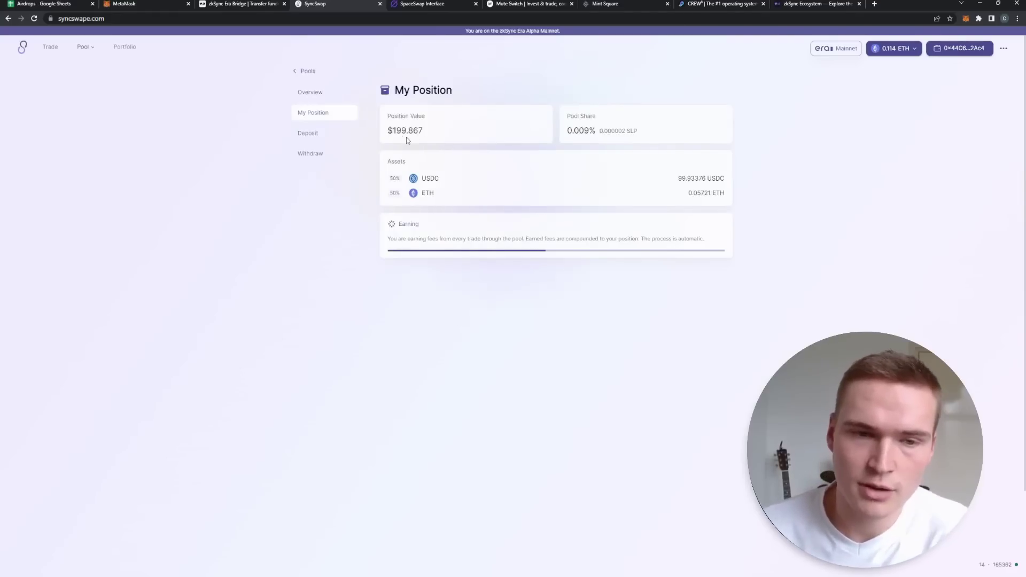
pyautogui.click(315, 138)
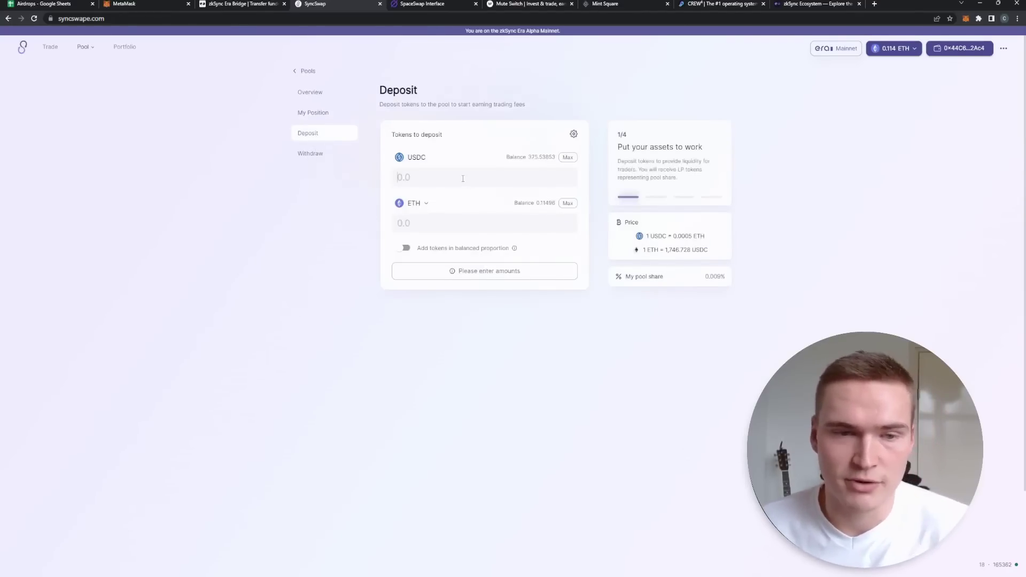
# Unlock USDC and deposit 150 USDC with a balanced 0.08574961 ETH into the Classic Pool
pyautogui.click(464, 175)
pyautogui.write('150')
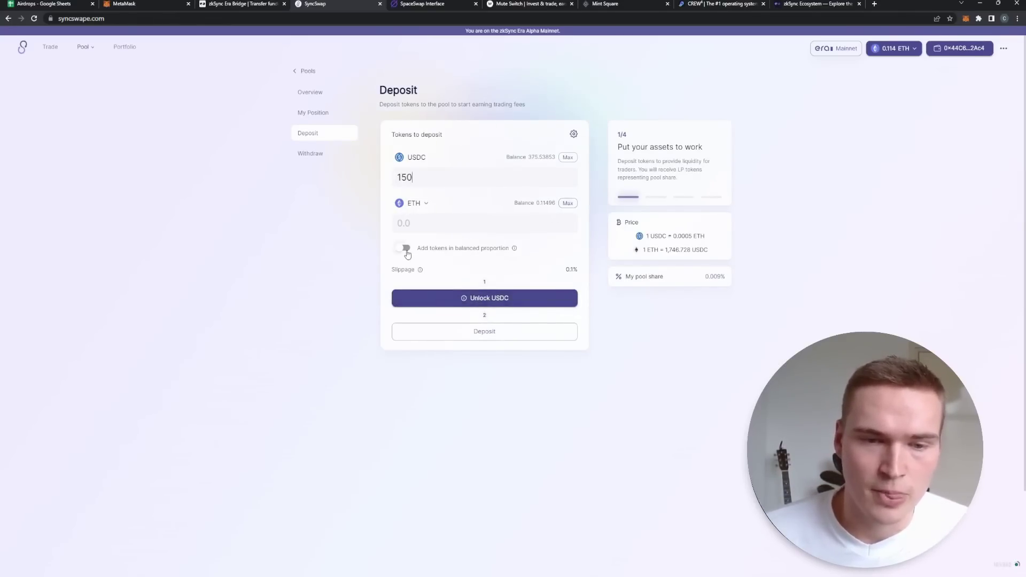
pyautogui.click(404, 249)
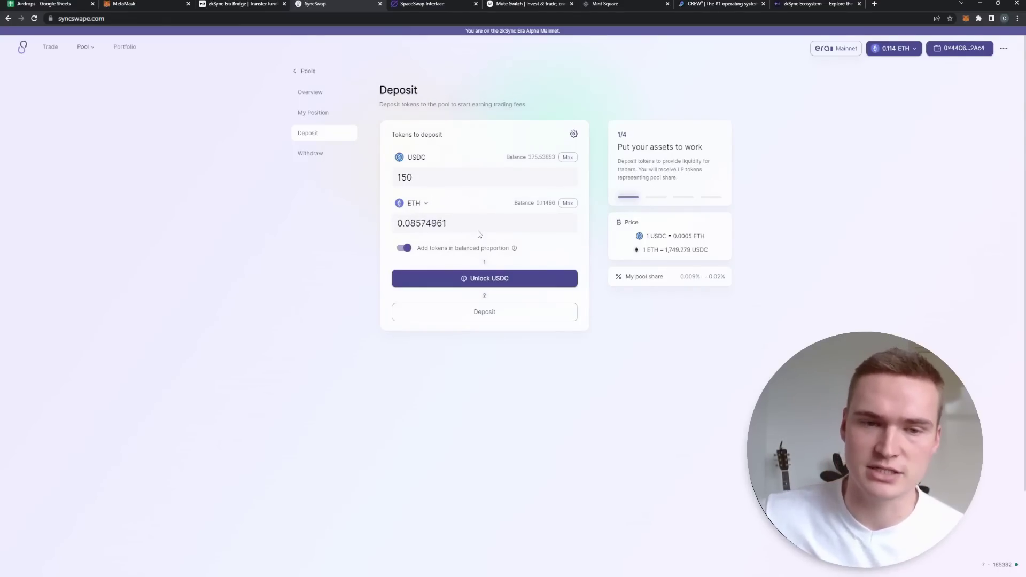
pyautogui.click(499, 279)
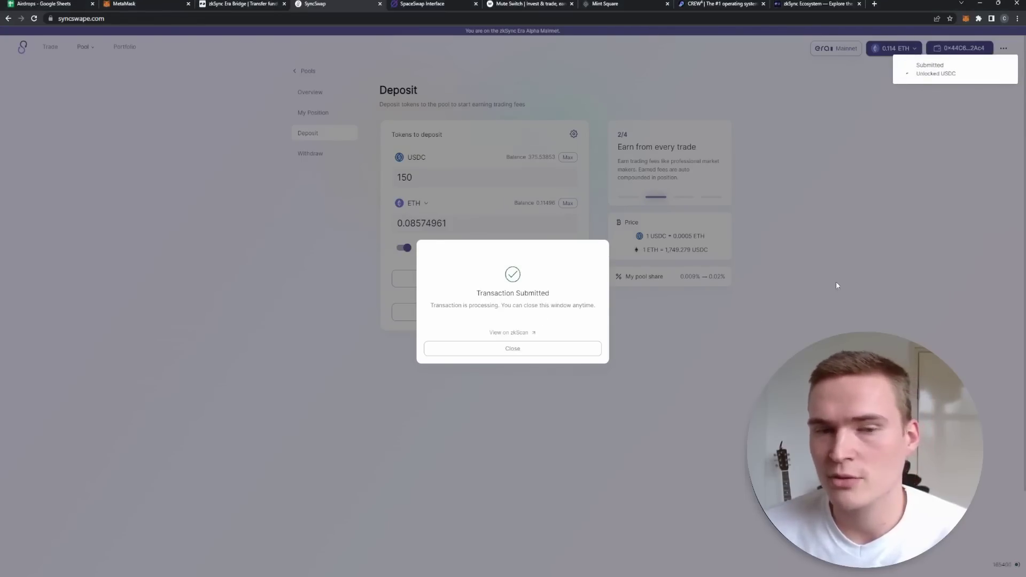
pyautogui.click(645, 328)
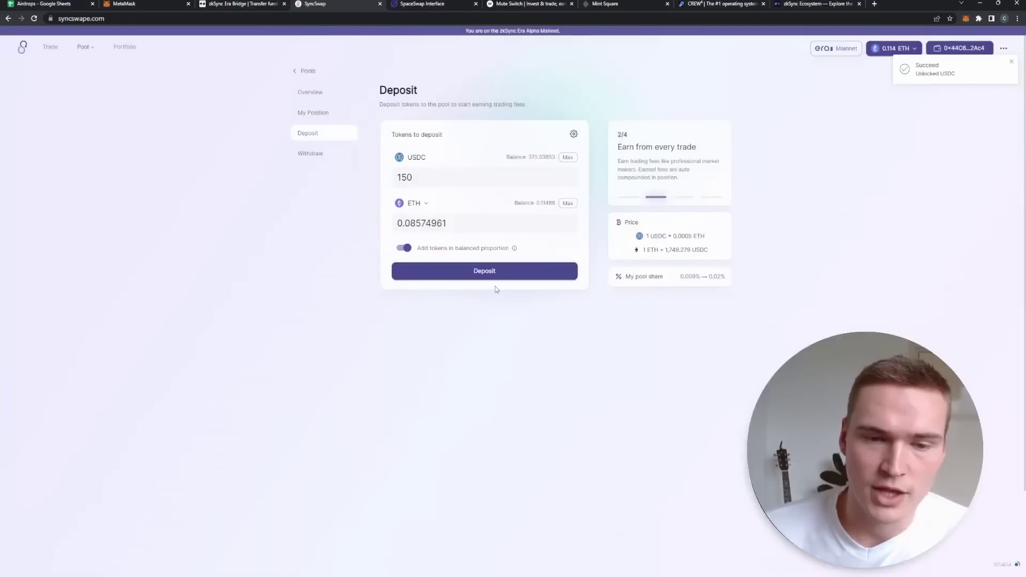
pyautogui.click(495, 272)
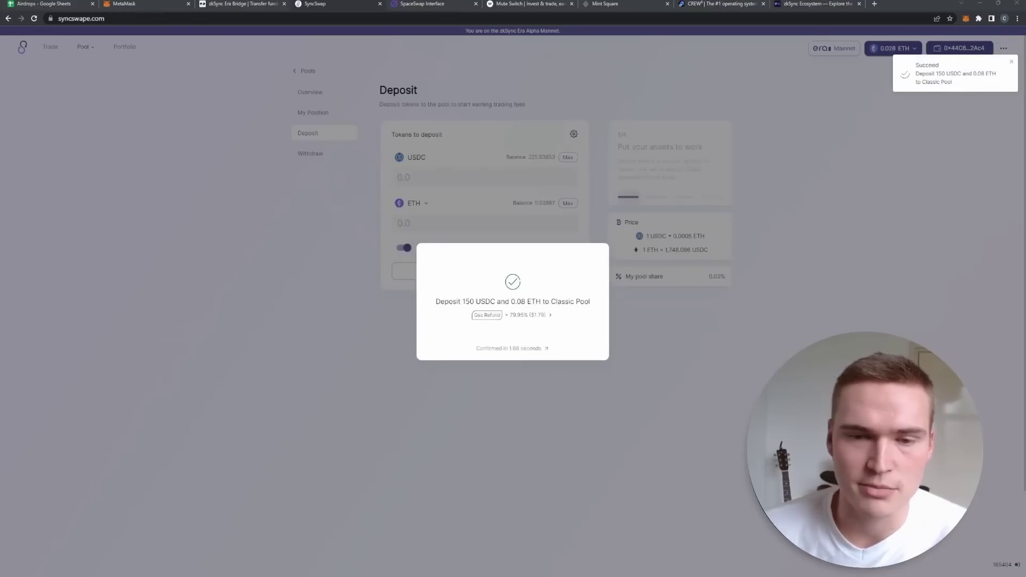
pyautogui.click(873, 209)
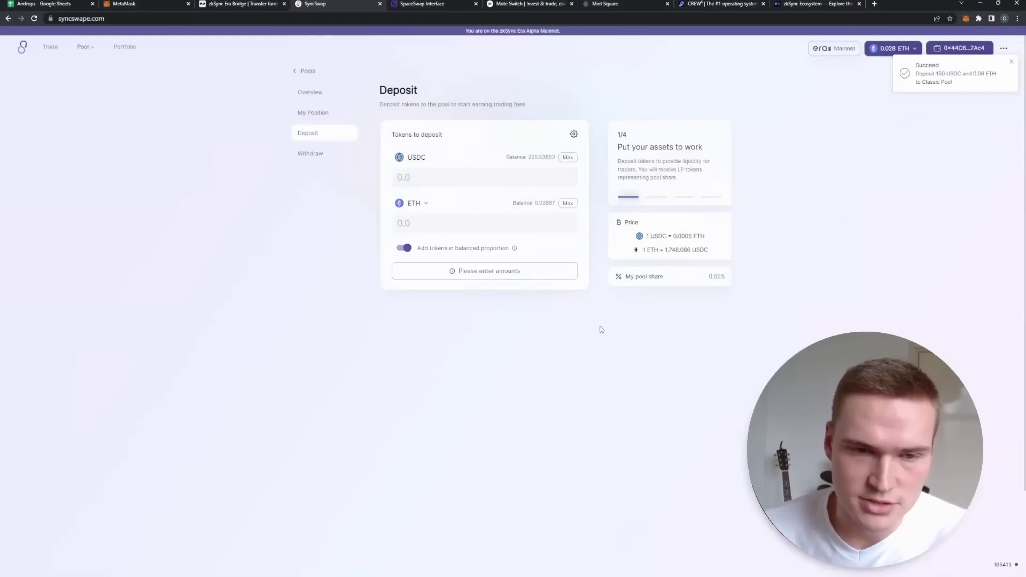
# Check the USDC/ETH position is worth $499.843 at 0.02% share, then go to SpaceFi's swap page
pyautogui.click(317, 112)
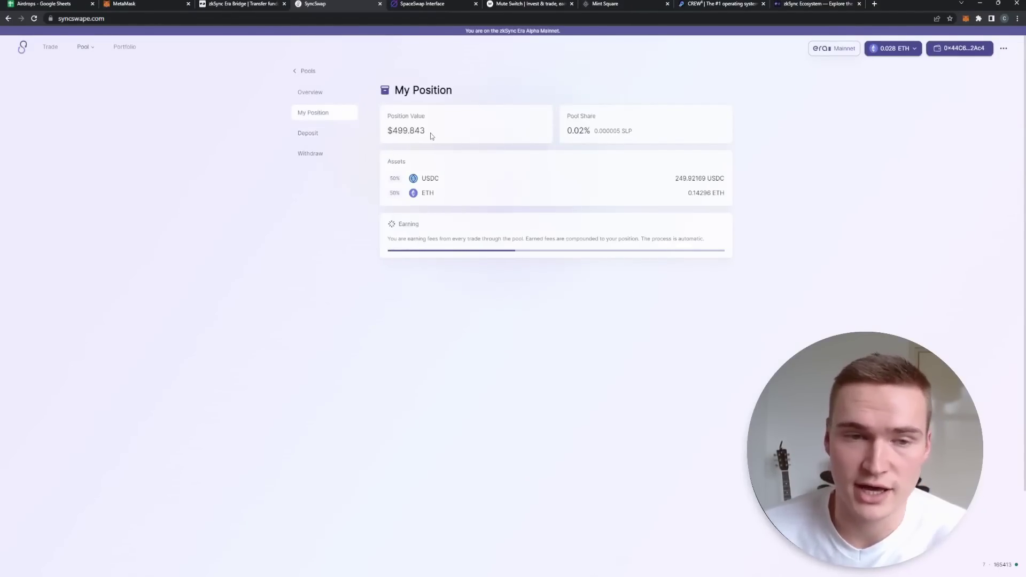
pyautogui.moveTo(428, 132); pyautogui.dragTo(389, 131)
pyautogui.click(426, 132)
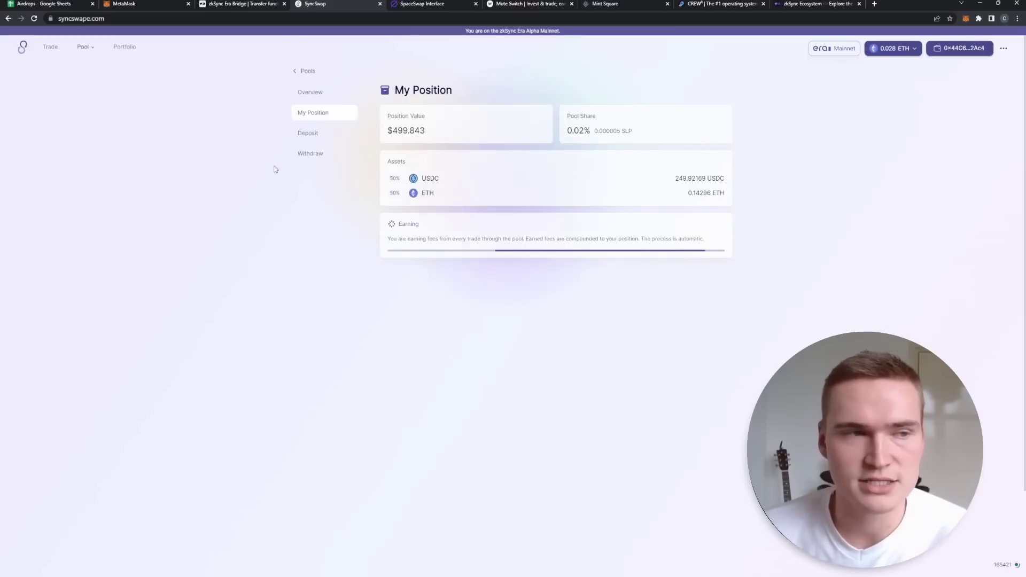
pyautogui.moveTo(103, 51)
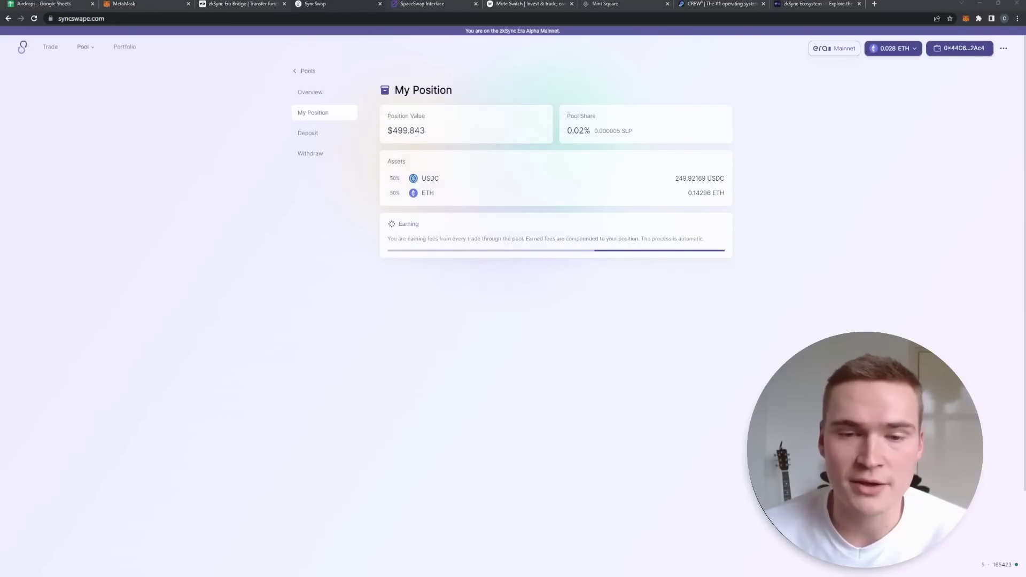
pyautogui.click(422, 4)
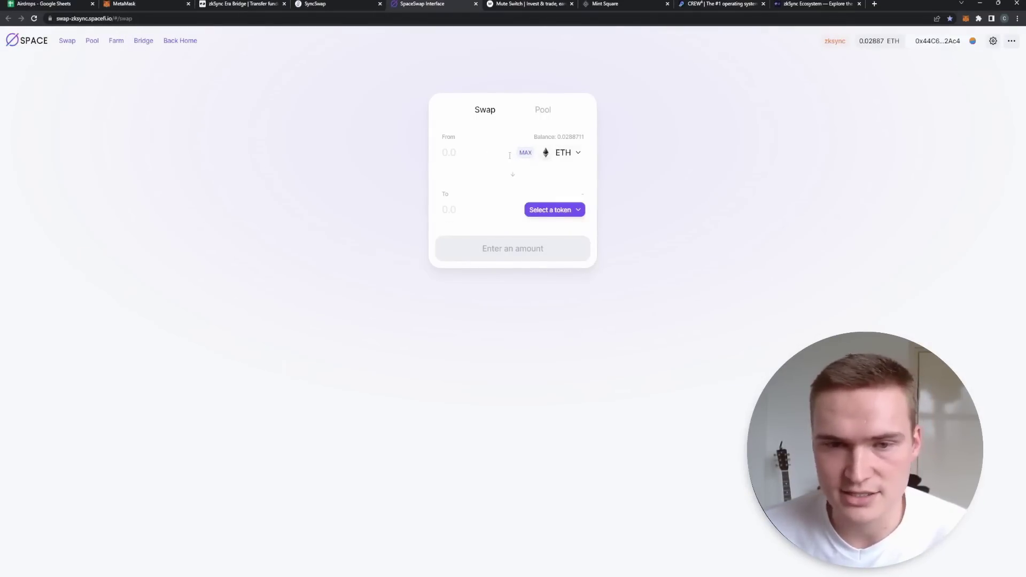
# Pair ETH with USDC in SpaceFi's Add Liquidity form, then move on to Mute.Switch's swap page
pyautogui.click(560, 212)
pyautogui.press('Escape')
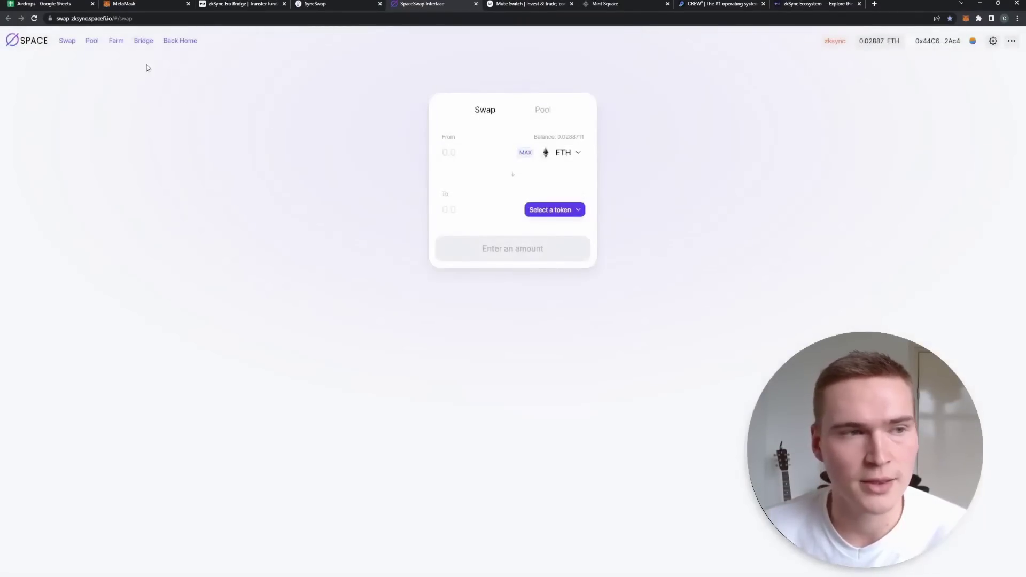
pyautogui.click(89, 41)
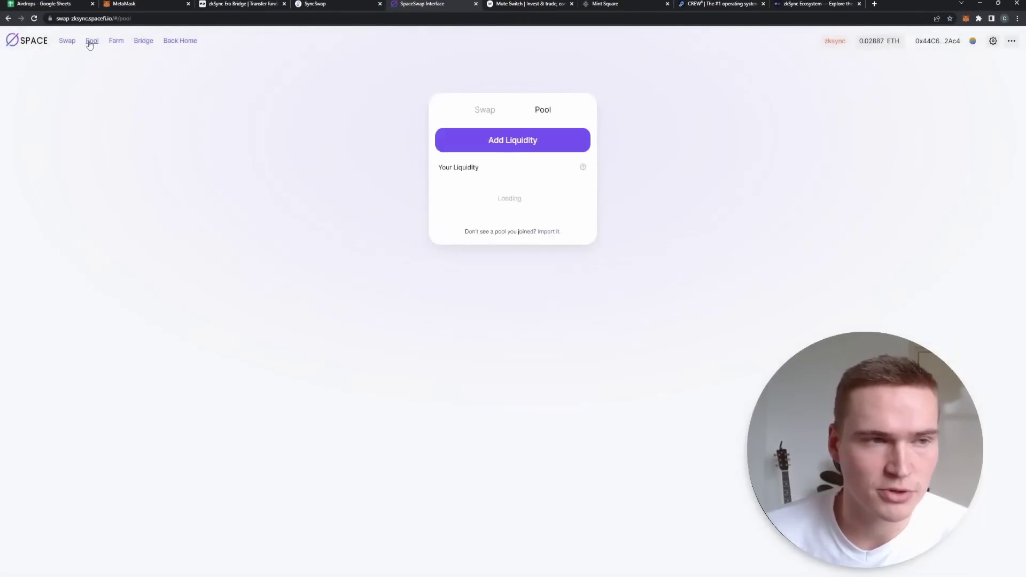
pyautogui.click(530, 142)
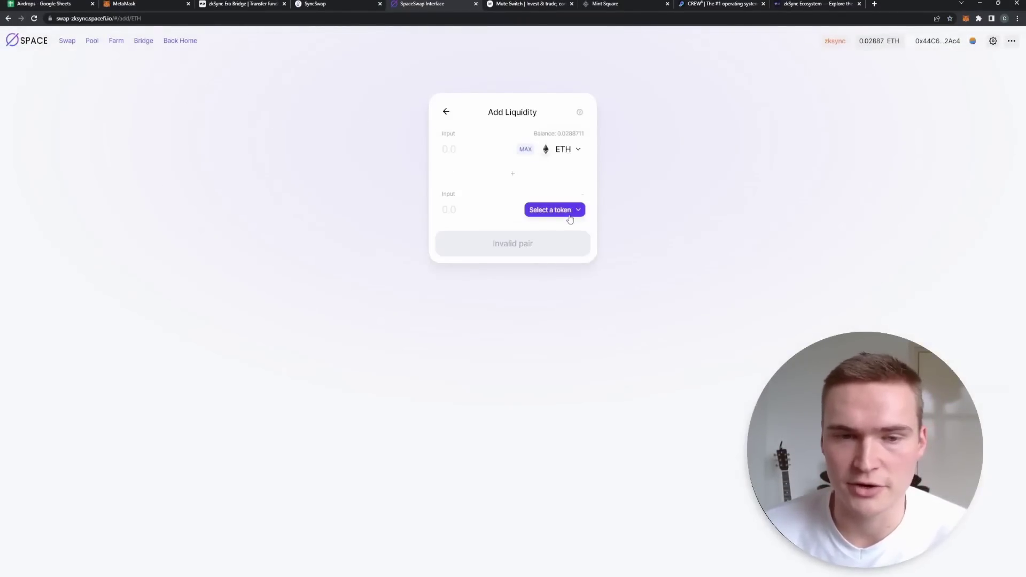
pyautogui.click(570, 213)
pyautogui.click(521, 152)
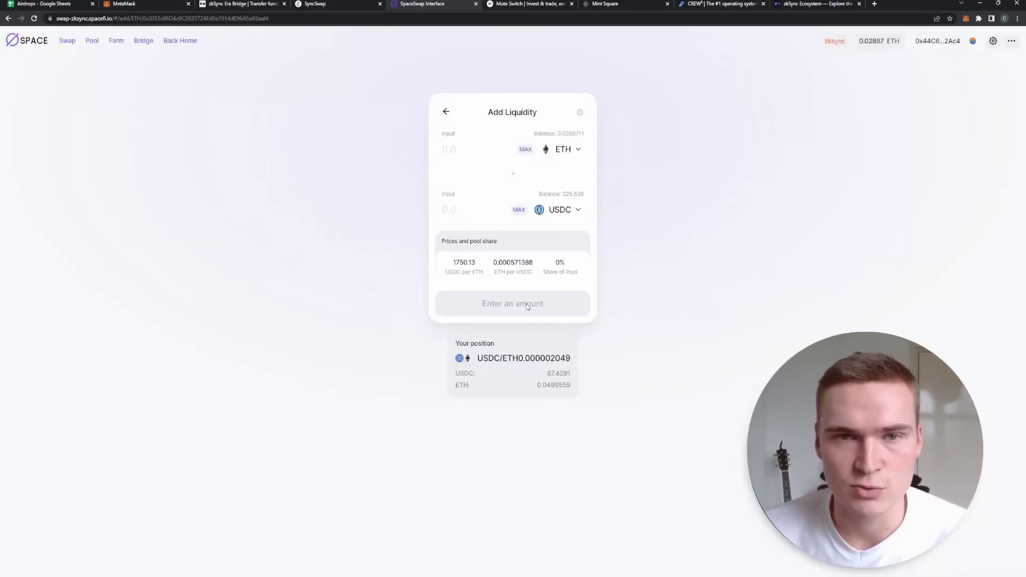
pyautogui.click(349, 3)
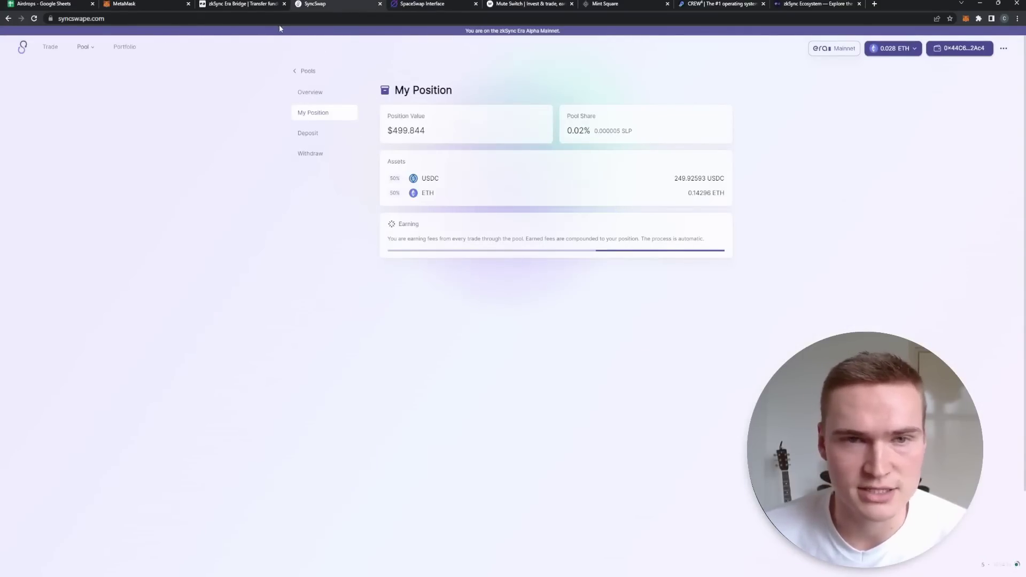
pyautogui.click(516, 4)
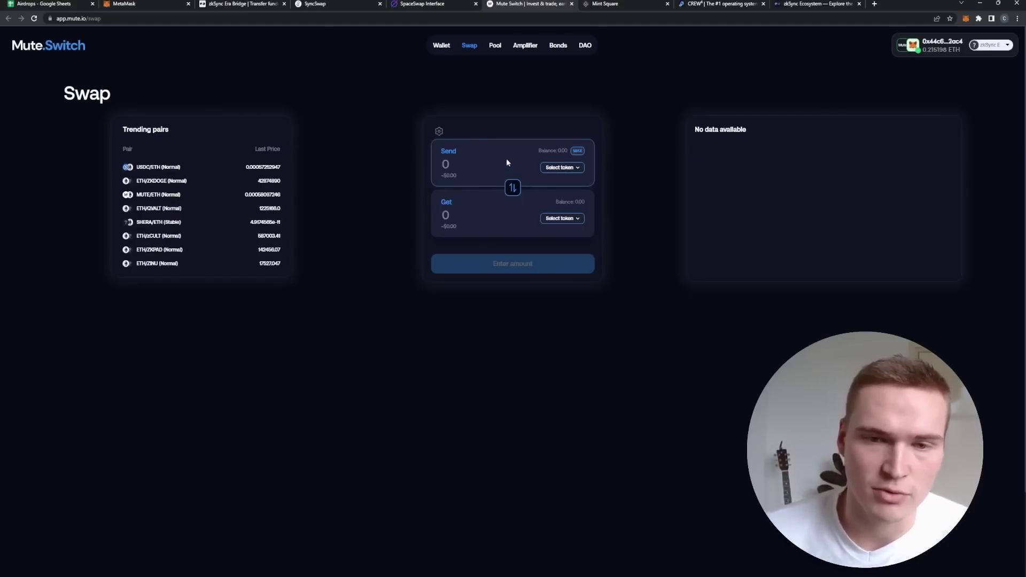
# Set Mute.Switch's swap to ETH for USDC, check its Liquidity Pools, then return to SpaceSwap
pyautogui.click(573, 168)
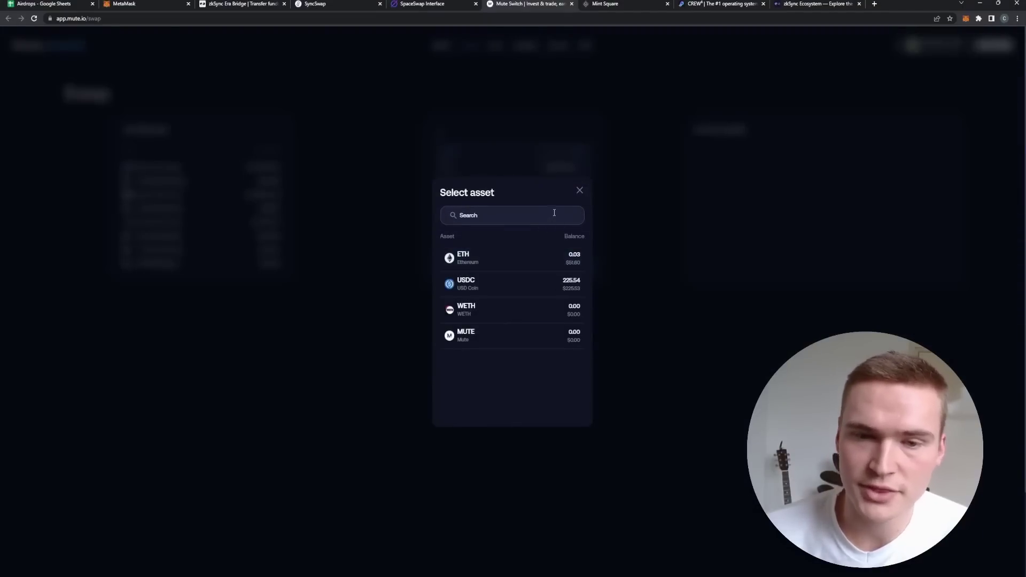
pyautogui.click(526, 251)
pyautogui.click(563, 218)
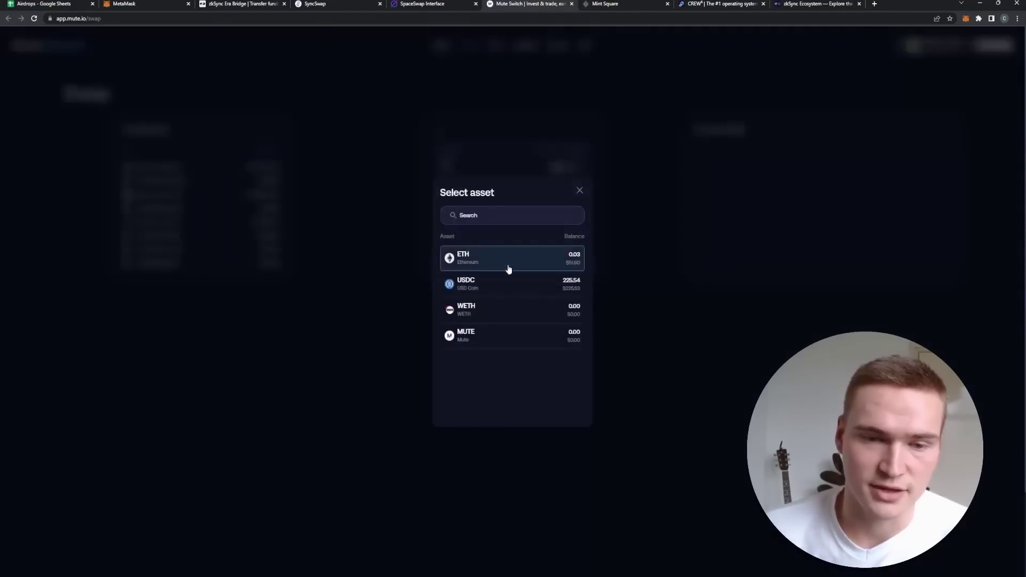
pyautogui.click(497, 284)
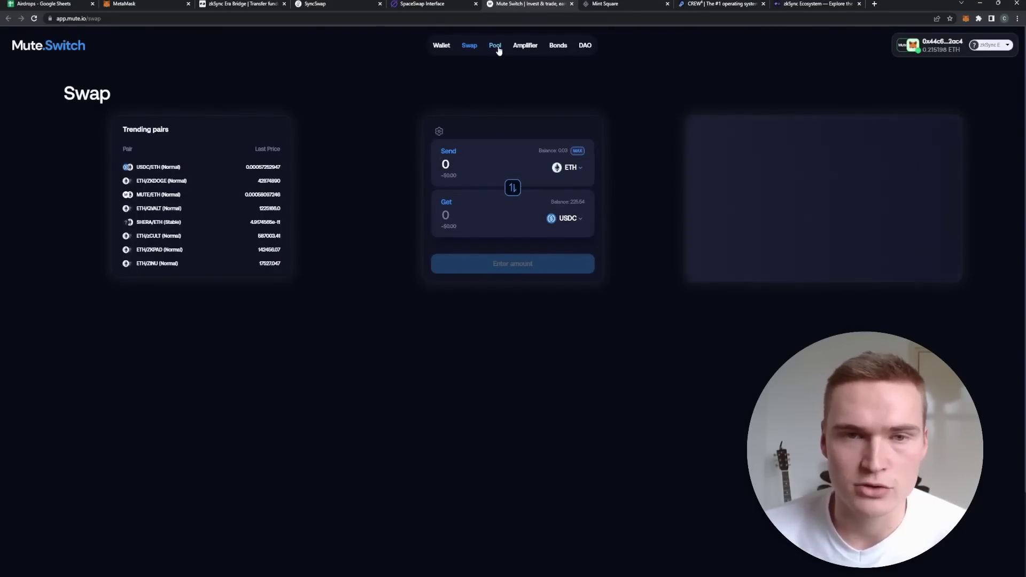
pyautogui.click(496, 48)
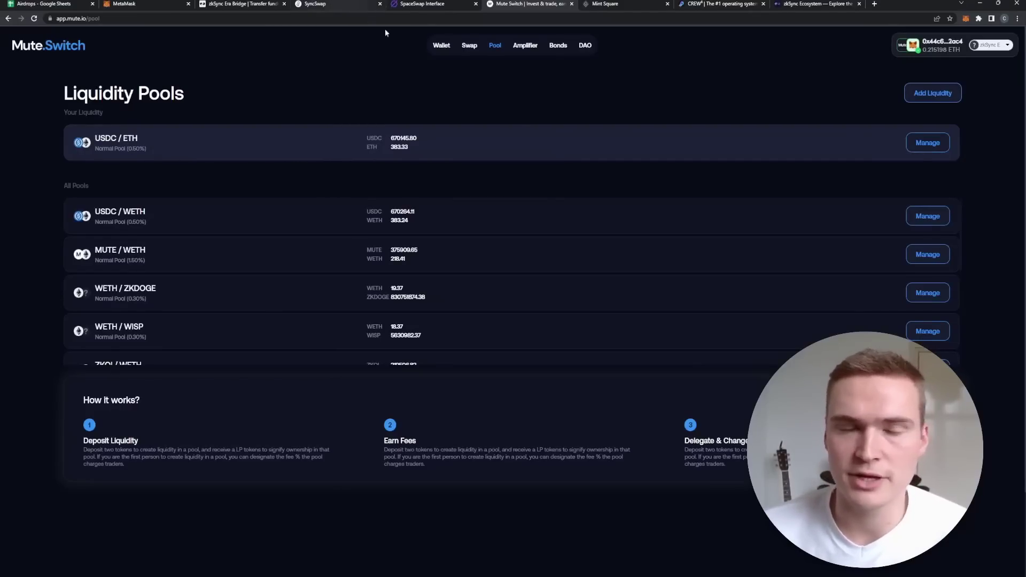
pyautogui.click(395, 4)
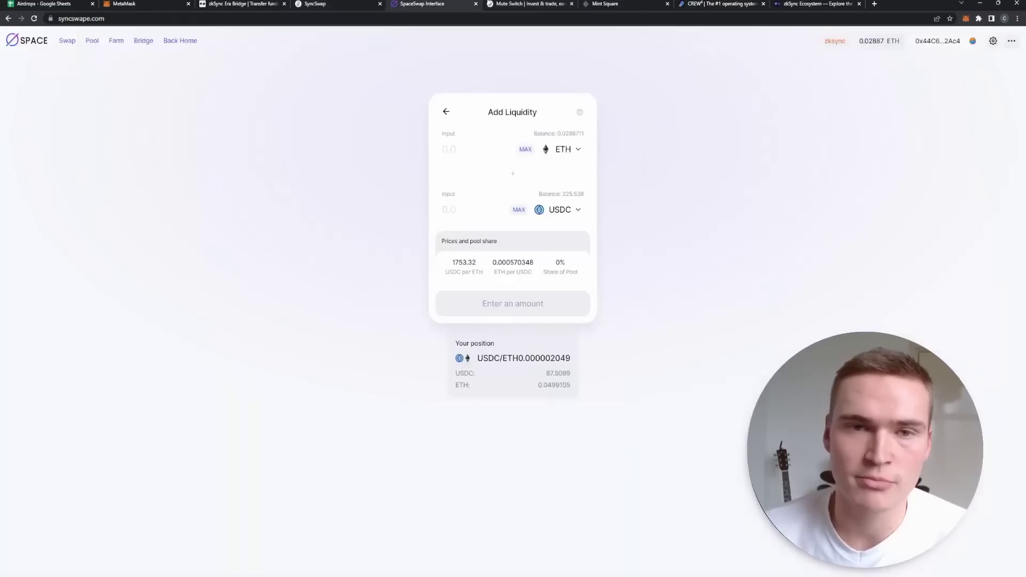
# Review SyncSwap's $499.783 USDC/ETH position, then go to the Mint Square site
pyautogui.click(526, 4)
pyautogui.click(347, 4)
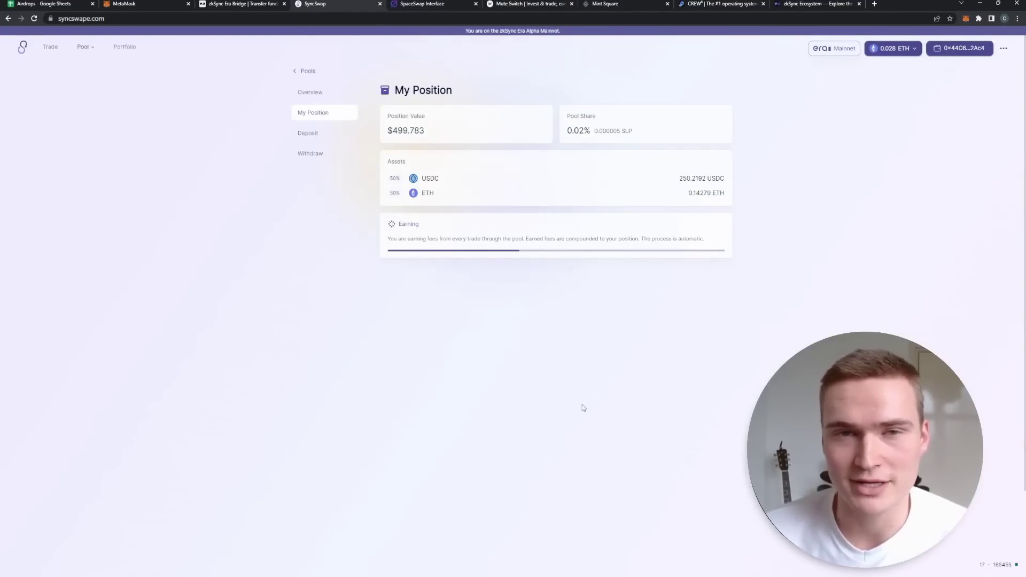
pyautogui.hotkey('ctrl', '7')
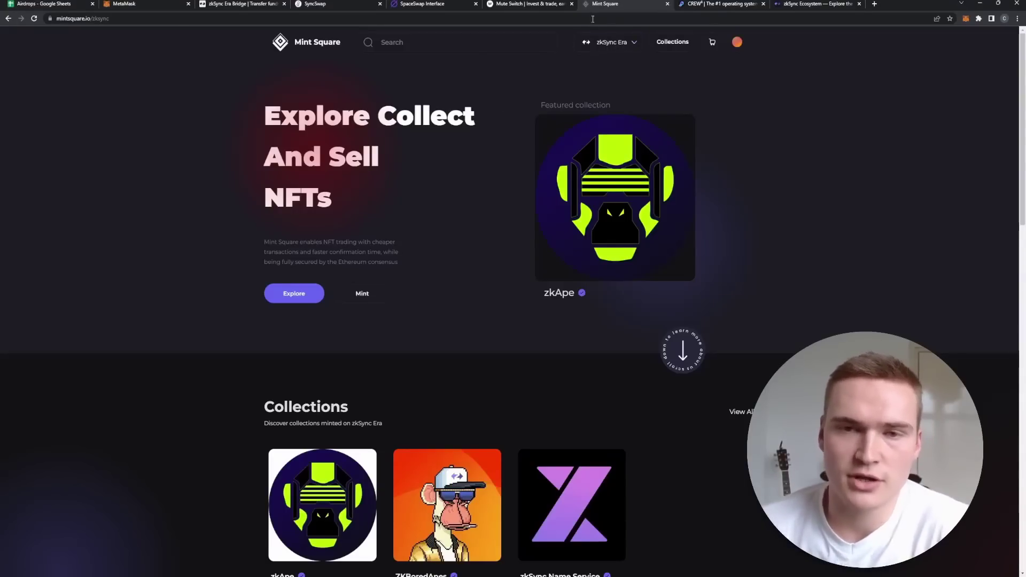
# Keep zkSync Era as Mint Square's network and open the Mint a new NFT form
pyautogui.click(615, 46)
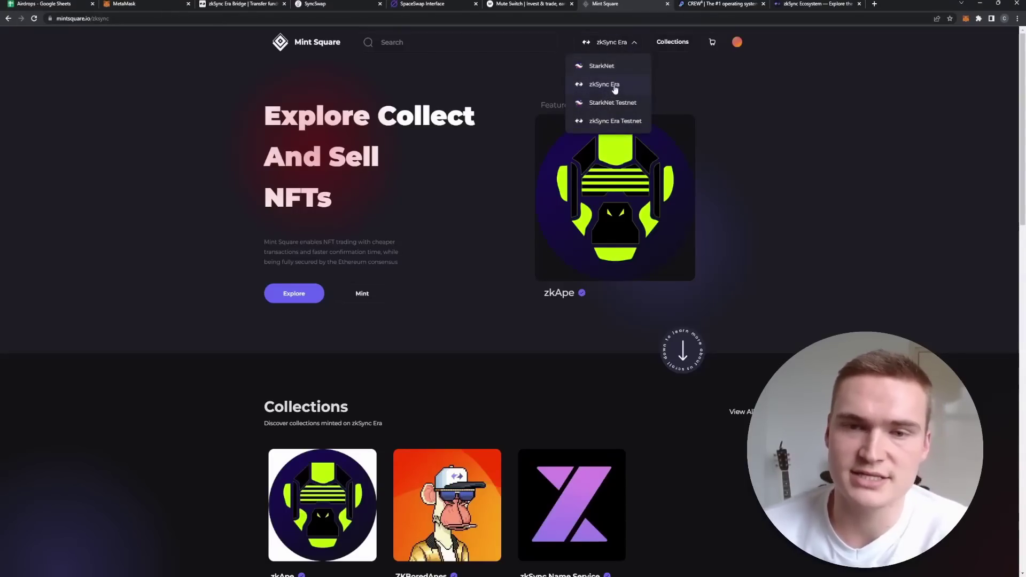
pyautogui.click(746, 199)
pyautogui.scroll(-2, 428, 187)
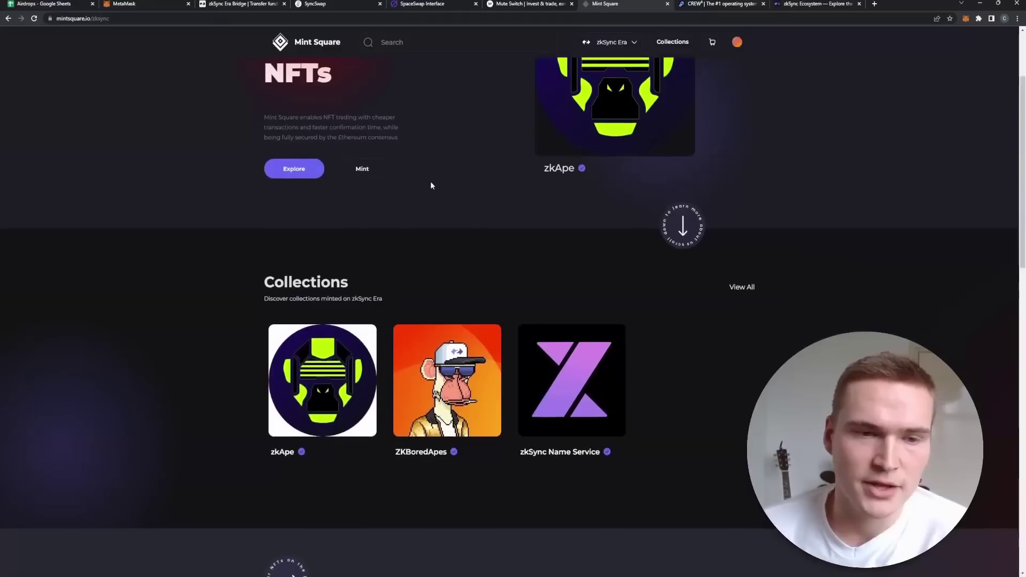
pyautogui.scroll(2, 400, 240)
pyautogui.click(357, 297)
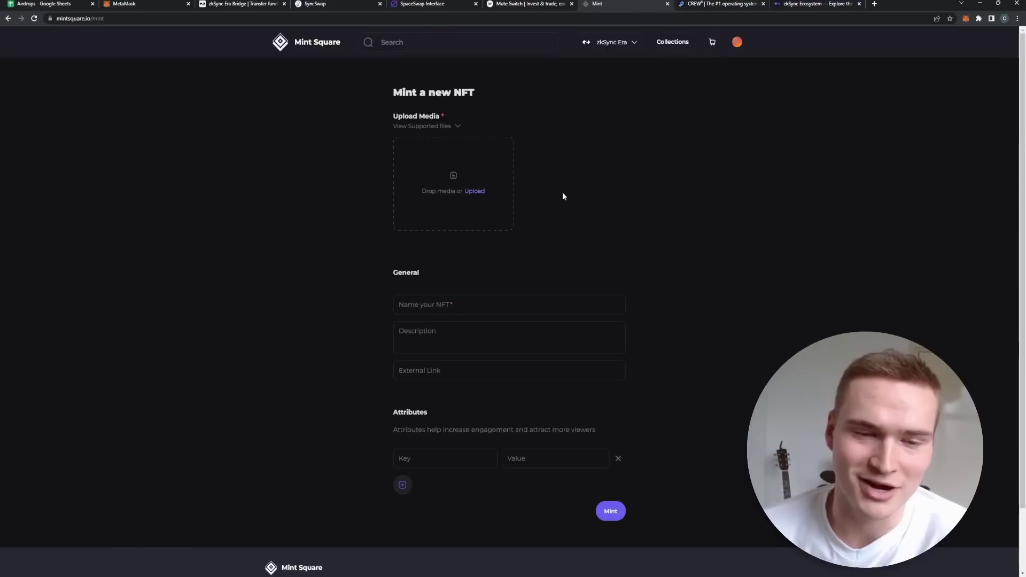
# Submit the empty mint form to reveal the required image and name errors, then open the account menu
pyautogui.scroll(-1, 534, 203)
pyautogui.scroll(1, 567, 157)
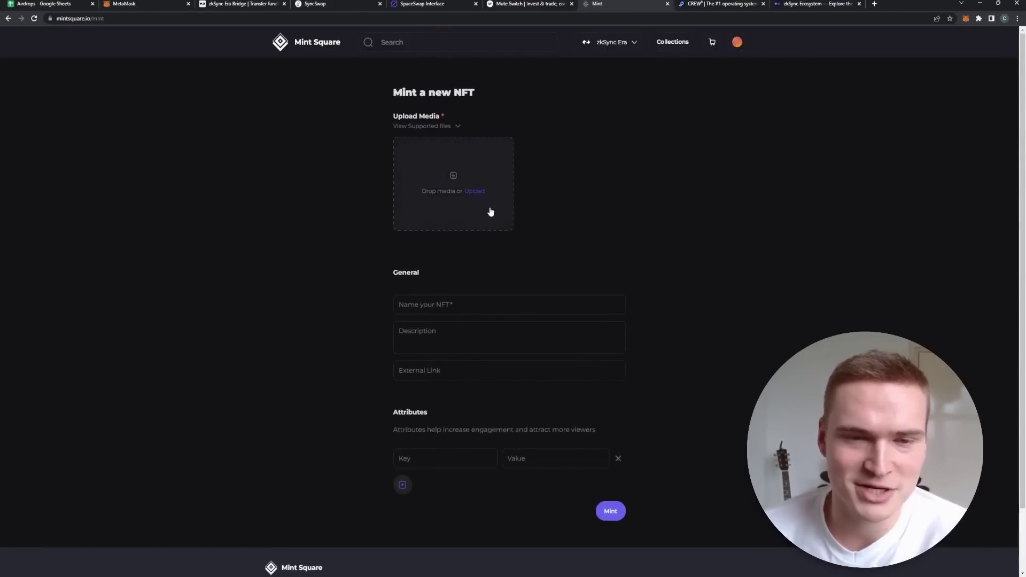
pyautogui.scroll(-1, 518, 245)
pyautogui.click(456, 262)
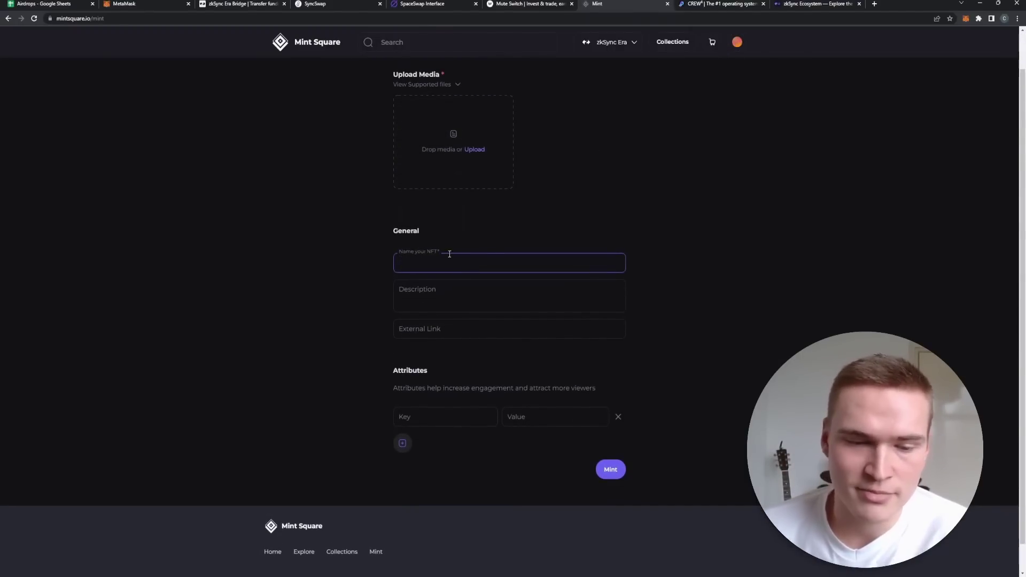
pyautogui.click(615, 467)
pyautogui.scroll(1, 609, 460)
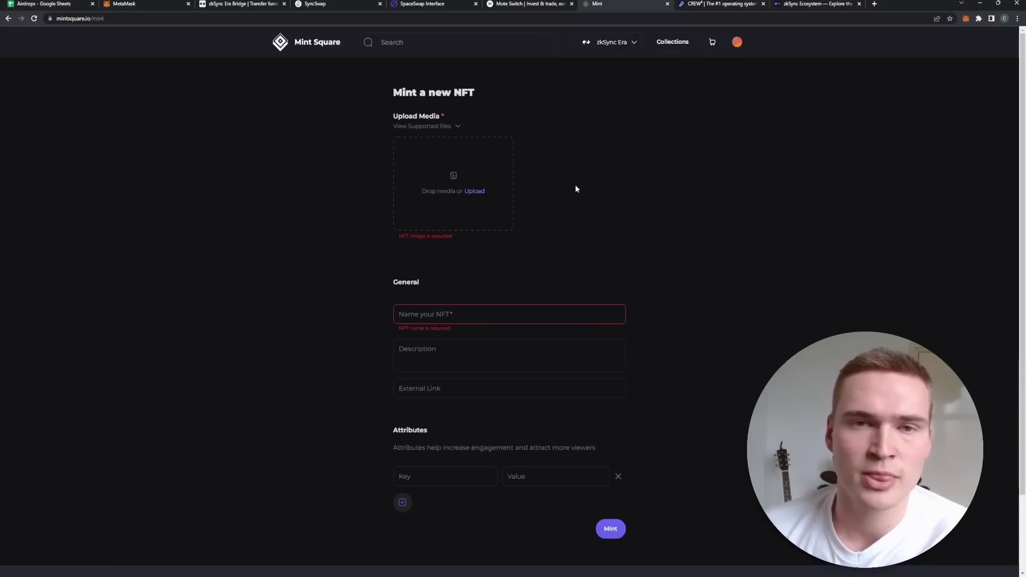
pyautogui.click(739, 45)
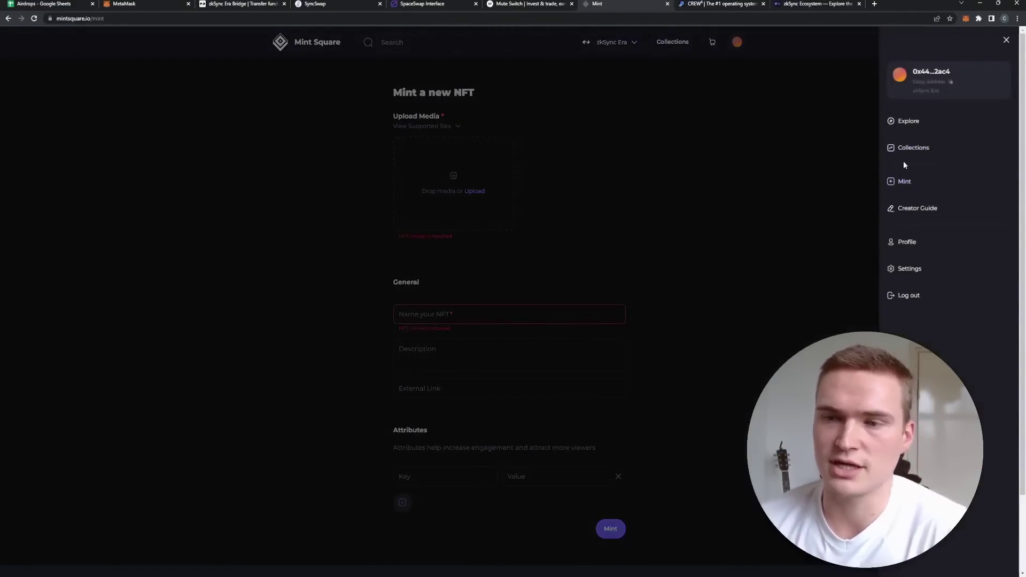
# Open the owned Cilinix Crypto NFT from the profile, then go to the Crew3 zkSync quest board
pyautogui.click(909, 244)
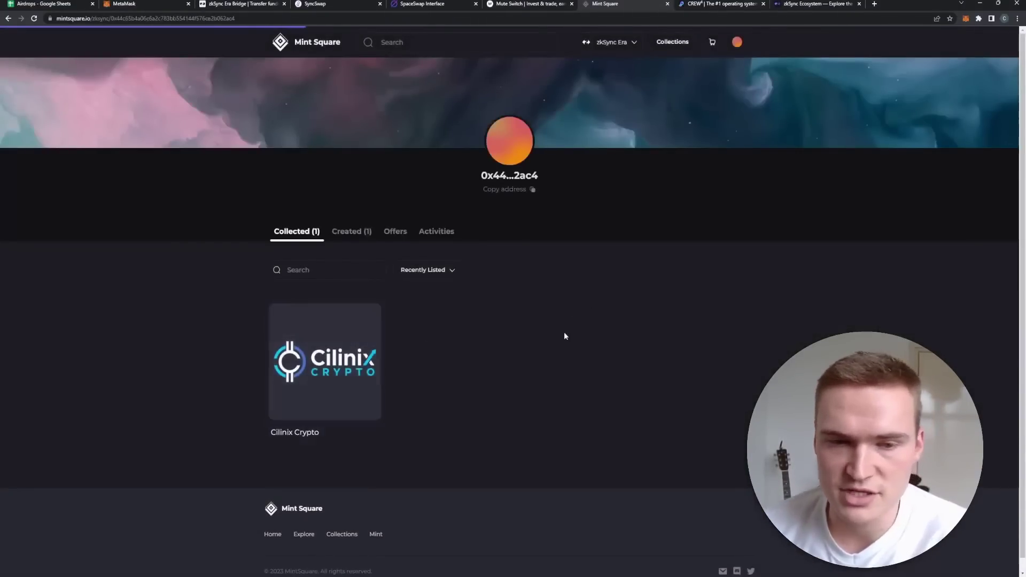
pyautogui.click(364, 348)
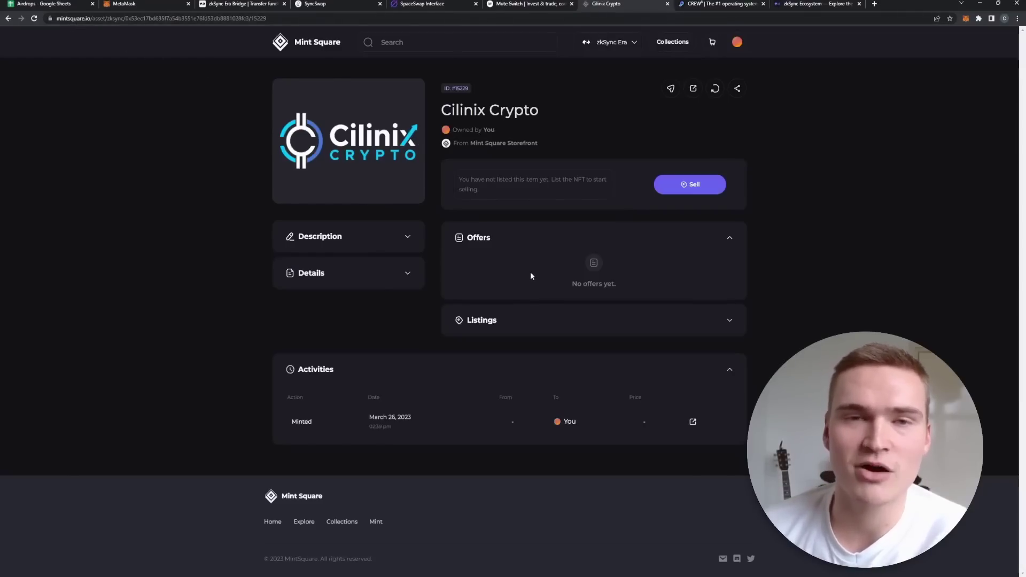
pyautogui.hotkey('ctrl', 'Tab')
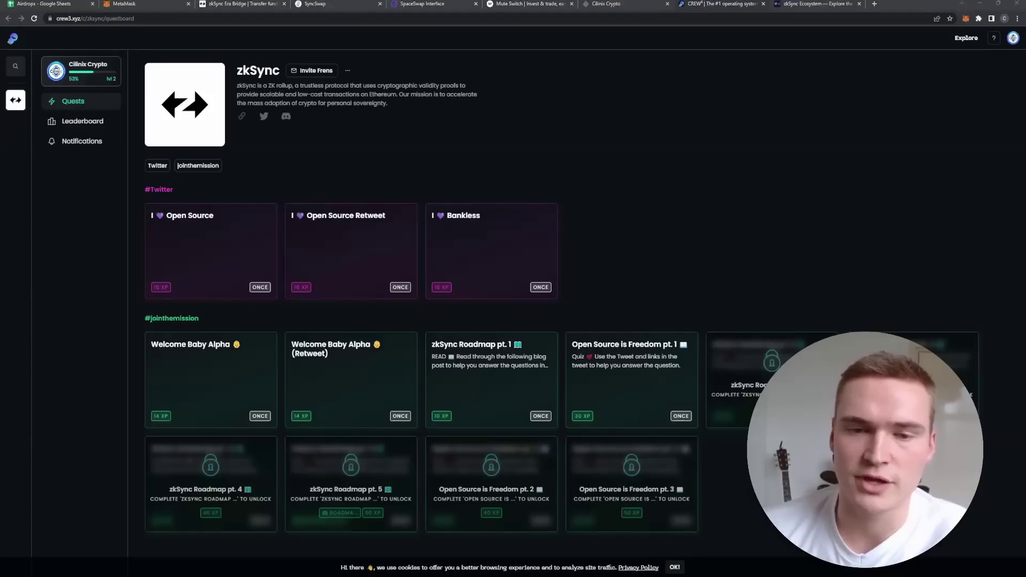
pyautogui.click(812, 229)
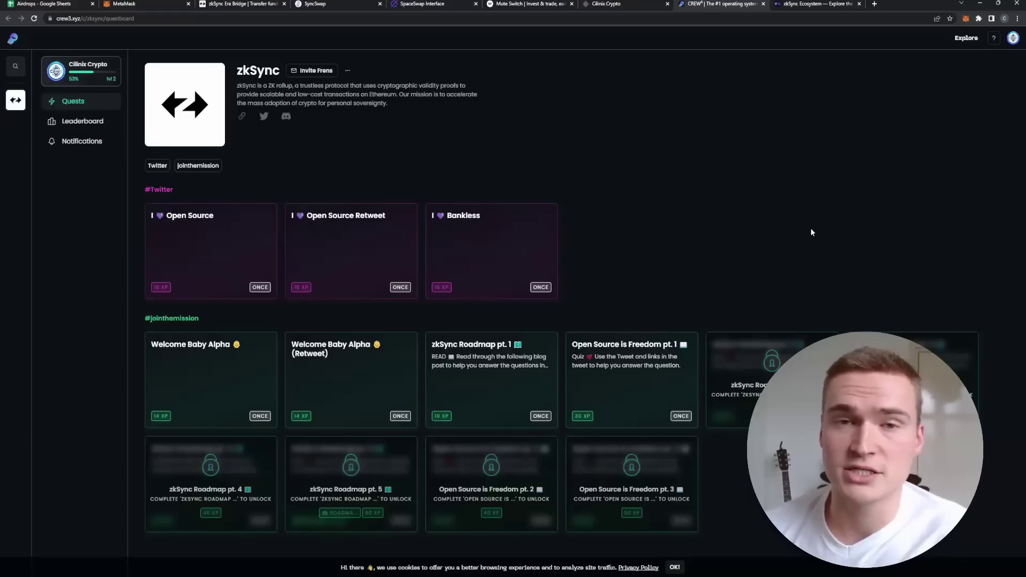
pyautogui.hotkey('ctrl', 'Tab')
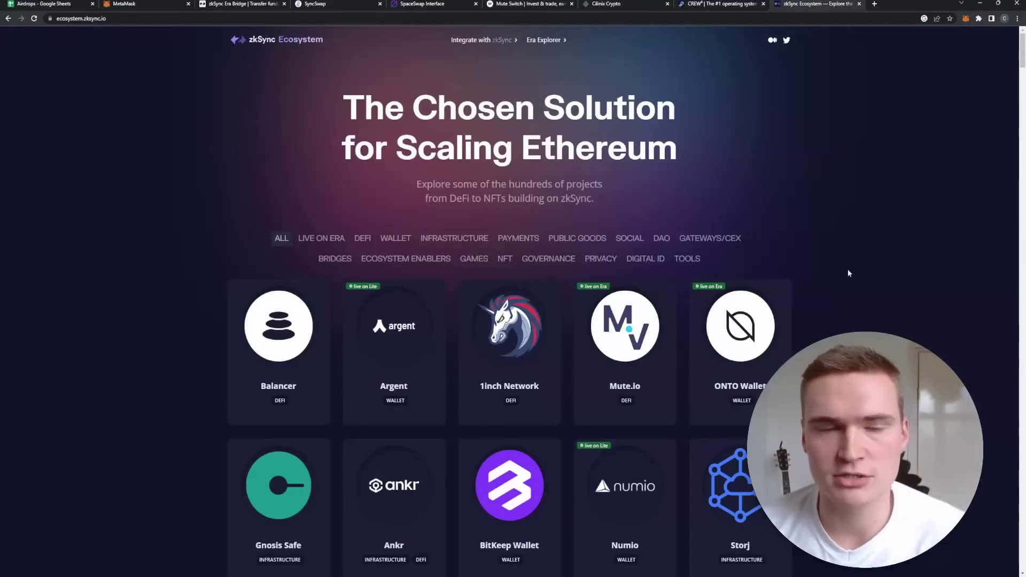
# Revisit the bridge, SyncSwap, SpaceSwap and Mute.Switch pages, ending on the Cilinix Crypto NFT page
pyautogui.click(238, 3)
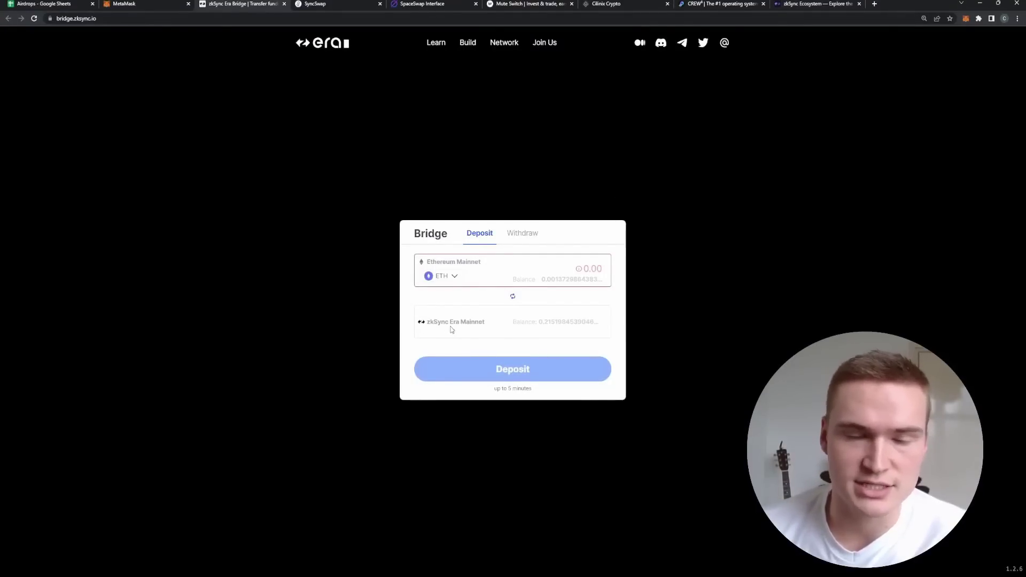
pyautogui.click(359, 2)
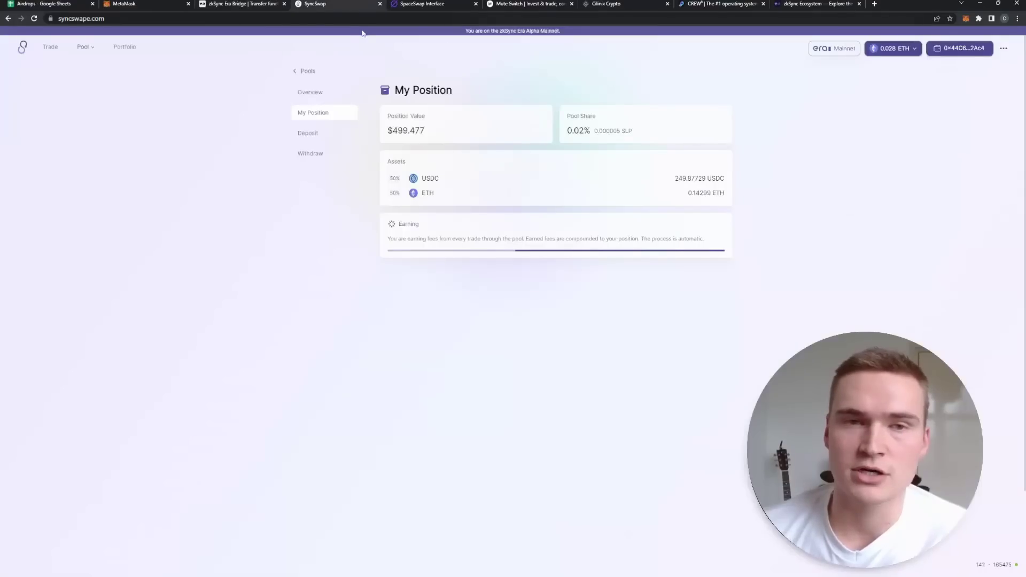
pyautogui.click(443, 4)
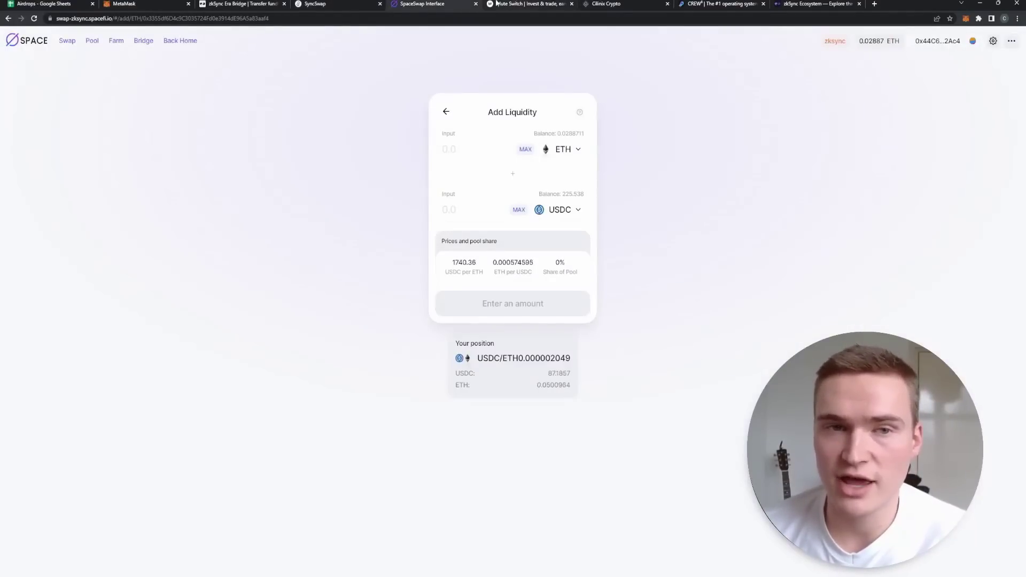
pyautogui.click(342, 3)
pyautogui.click(411, 3)
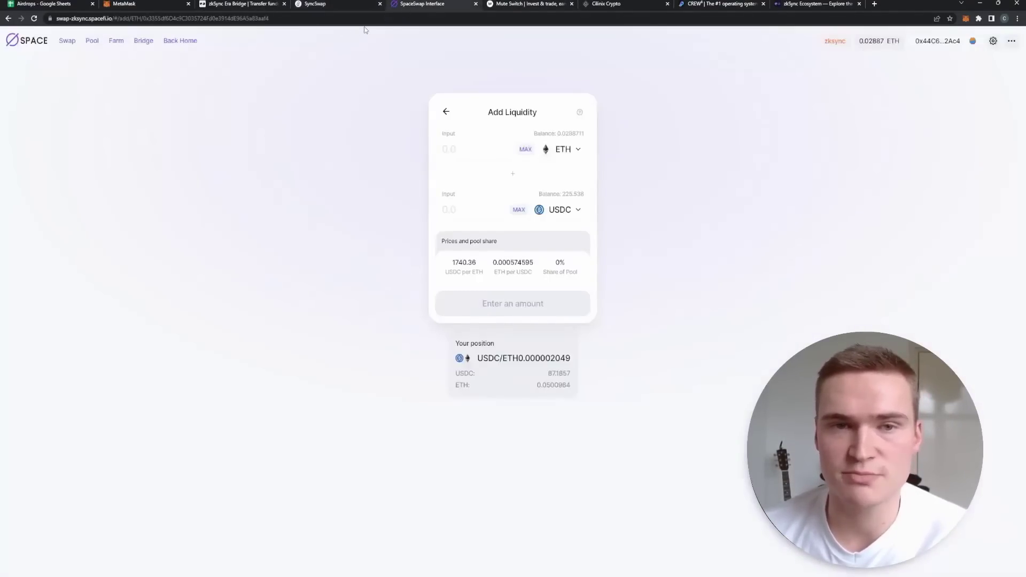
pyautogui.click(511, 4)
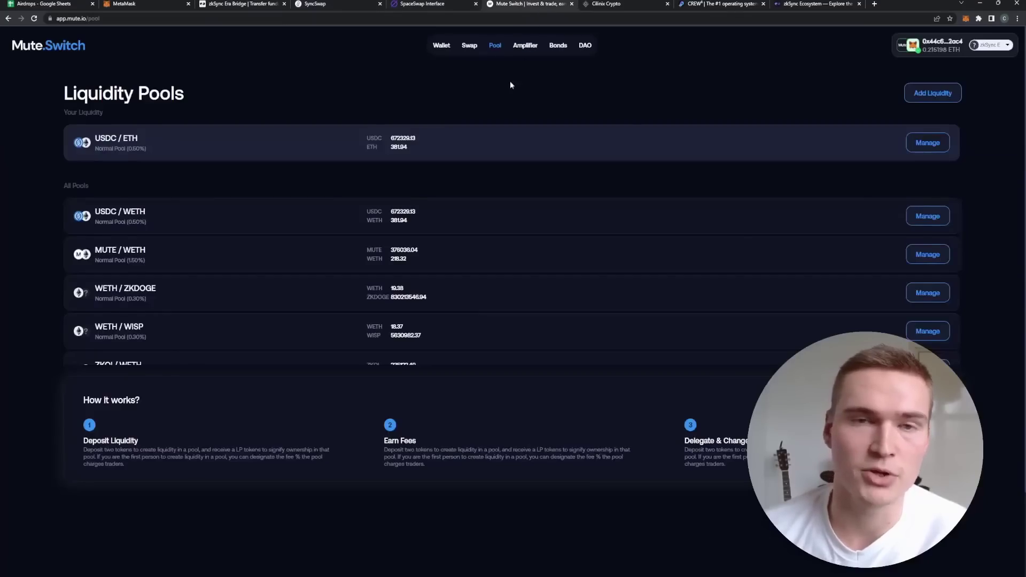
pyautogui.click(342, 4)
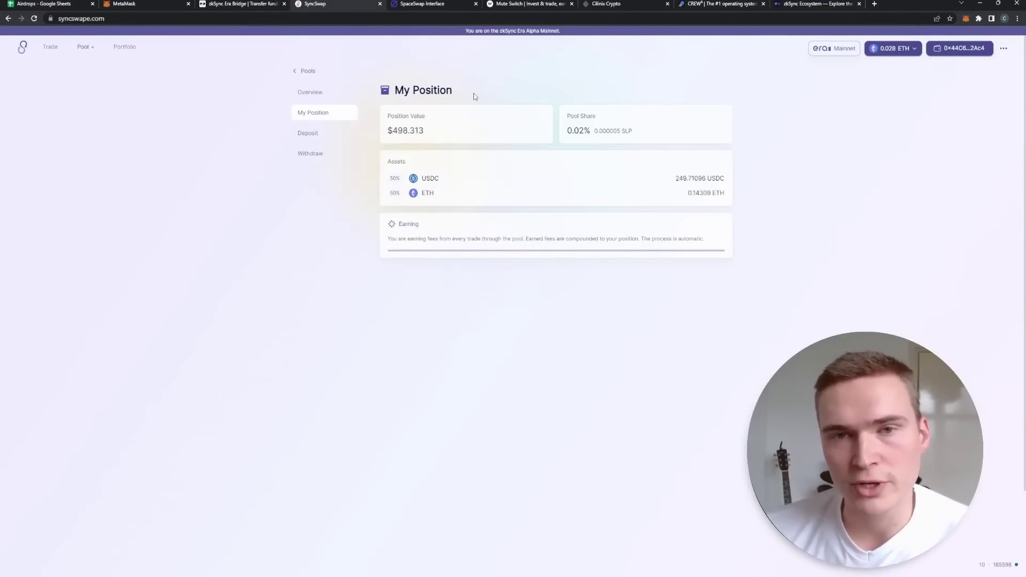
pyautogui.click(605, 4)
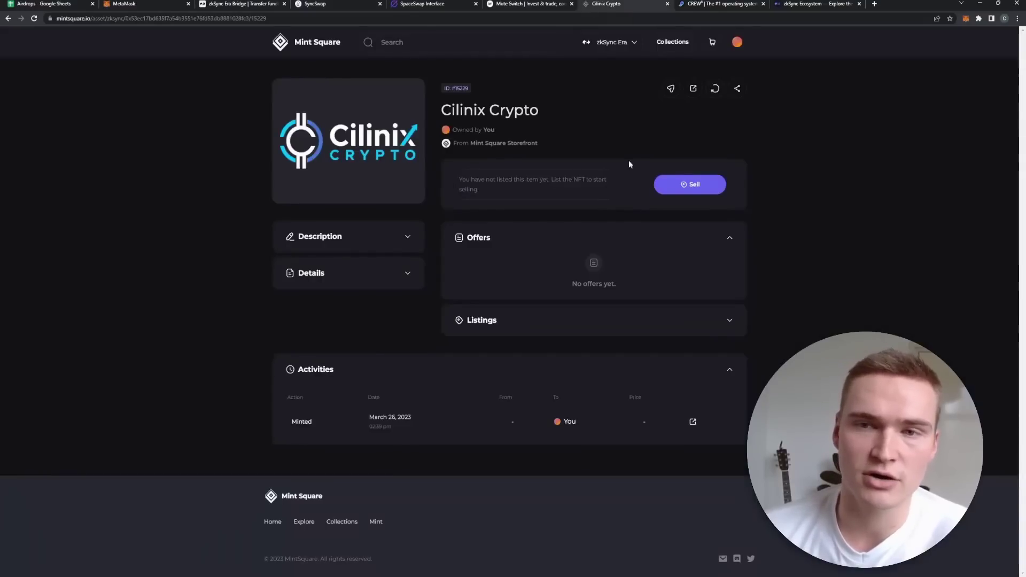
# Revisit the Crew3, zkSync bridge, SyncSwap position and Cilinix Crypto tabs, ending on zkSync Ecosystem
pyautogui.click(702, 6)
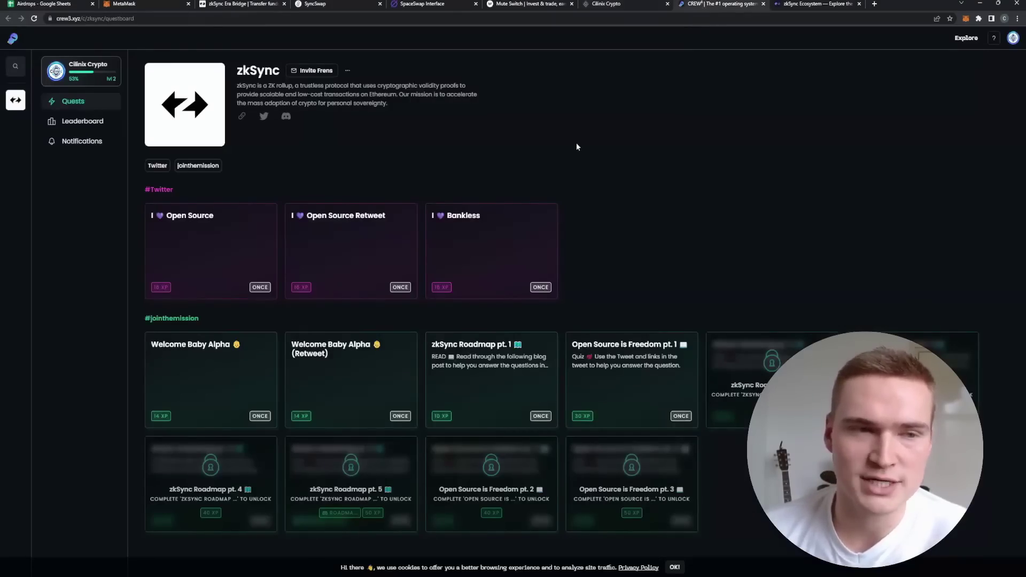
pyautogui.click(787, 3)
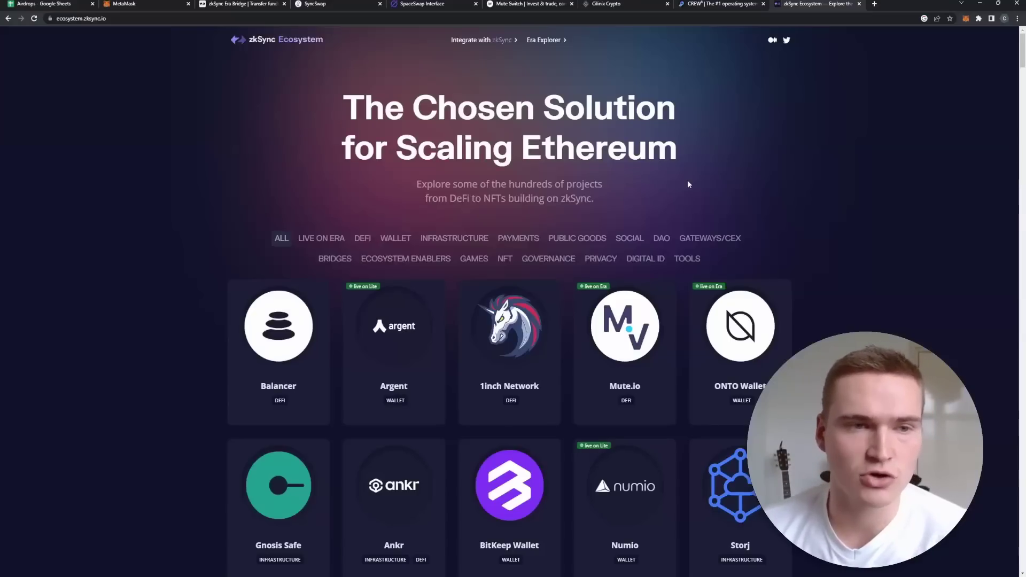
pyautogui.click(272, 4)
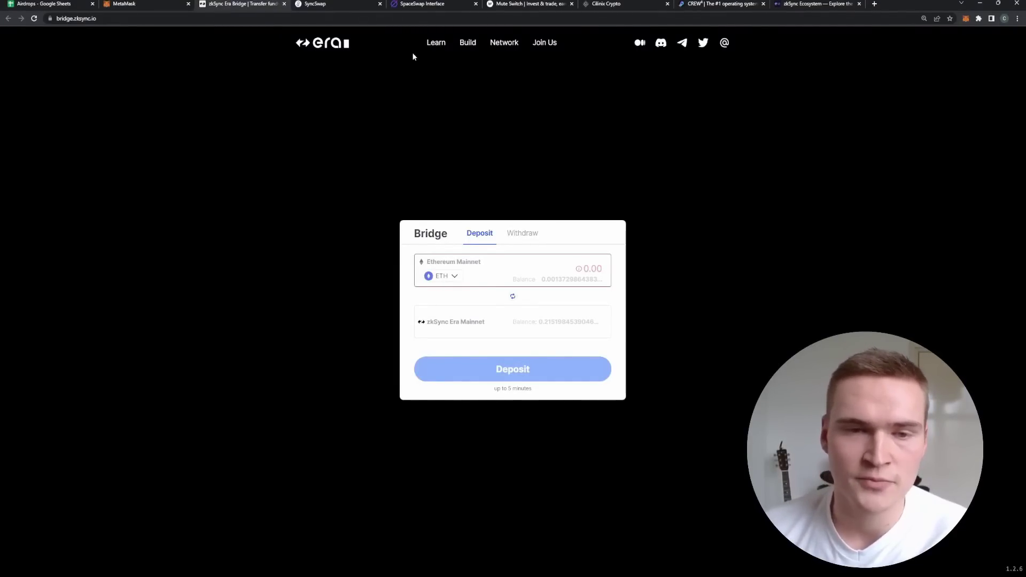
pyautogui.click(314, 4)
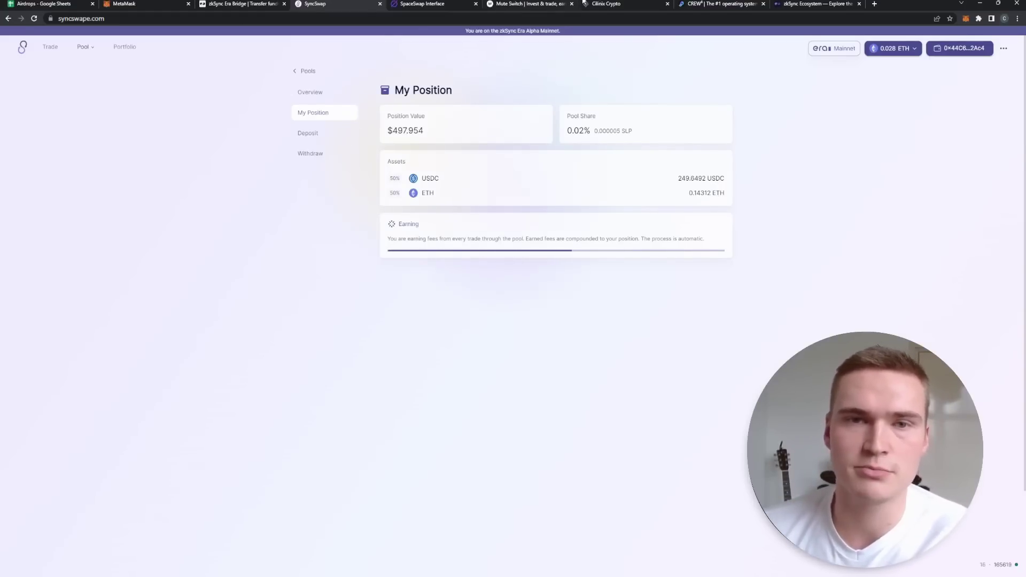
pyautogui.click(623, 4)
pyautogui.click(801, 4)
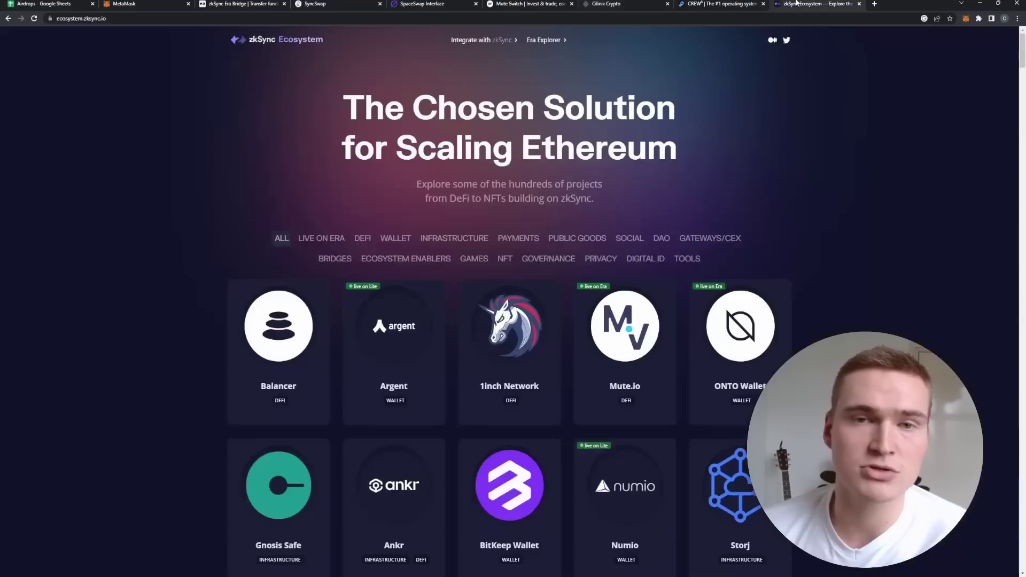